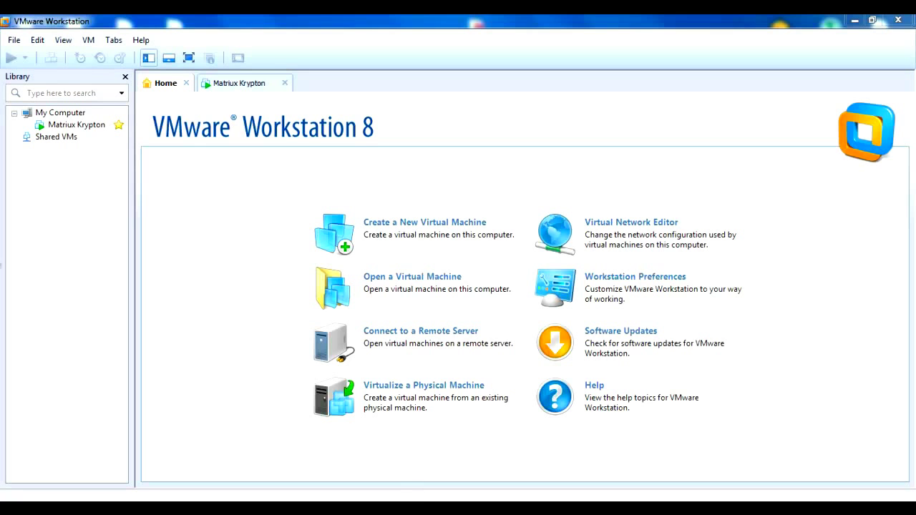
Start a new VM with Workstation 8.0 compatibility using the Matriux-Krypton-v1.2.iso installer image
{"action": "left_click", "coordinate": [412, 228]}
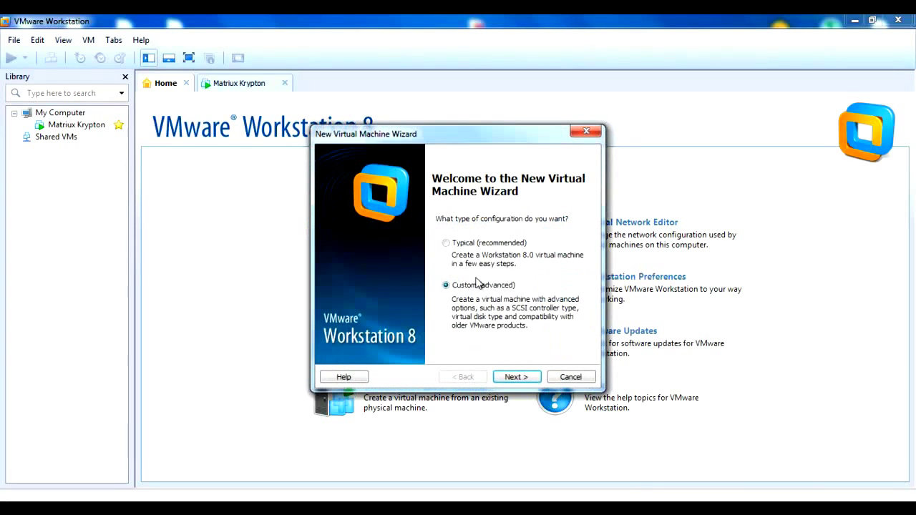
{"action": "left_click", "coordinate": [518, 377]}
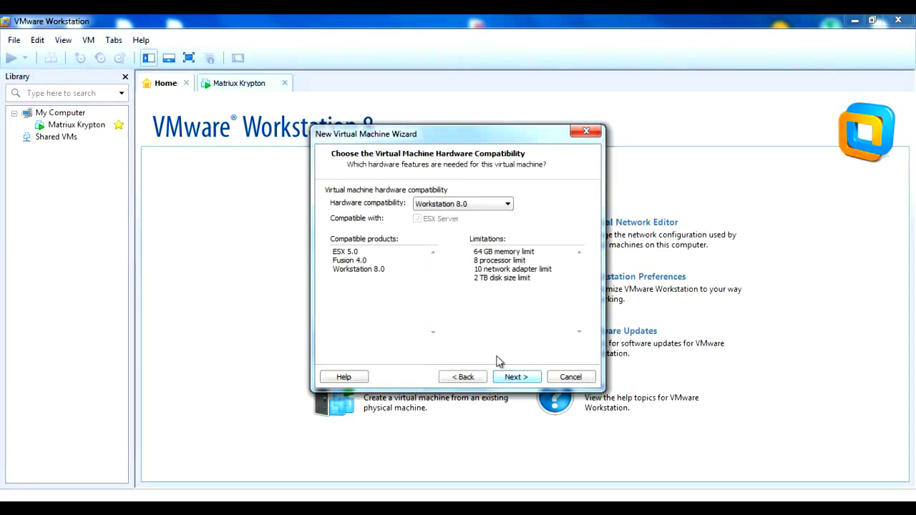
{"action": "left_click", "coordinate": [515, 378]}
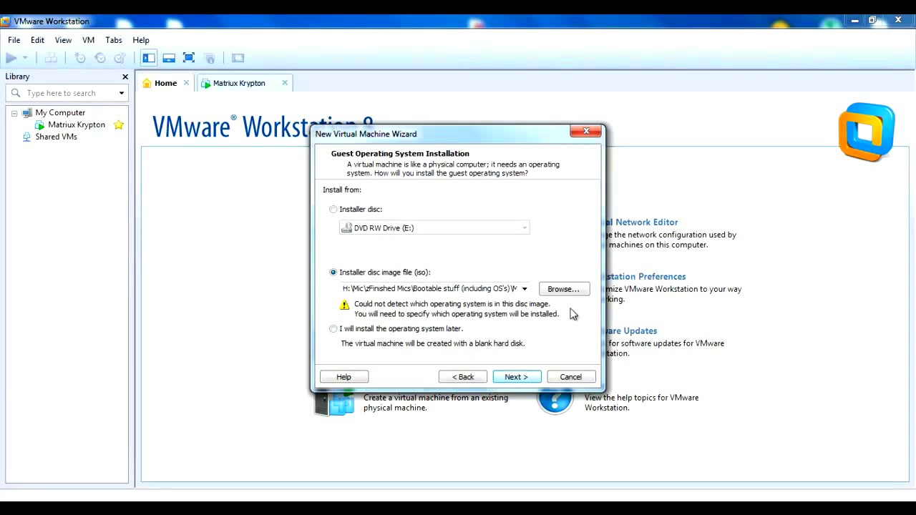
{"action": "left_click", "coordinate": [555, 292]}
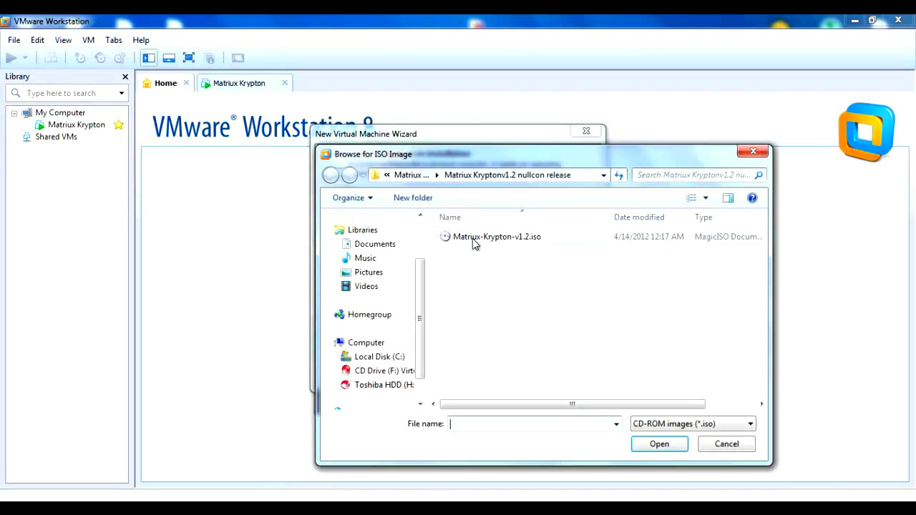
{"action": "double_click", "coordinate": [495, 236]}
{"action": "left_click", "coordinate": [510, 378]}
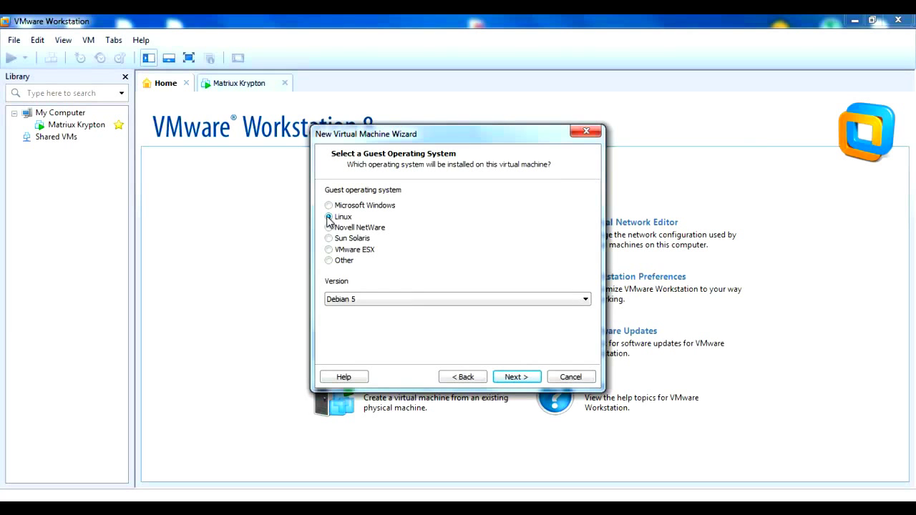
Choose Linux, Debian 5 as the guest operating system
{"action": "left_click", "coordinate": [404, 299]}
{"action": "left_click_drag", "start_coordinate": [585, 198], "coordinate": [585, 239]}
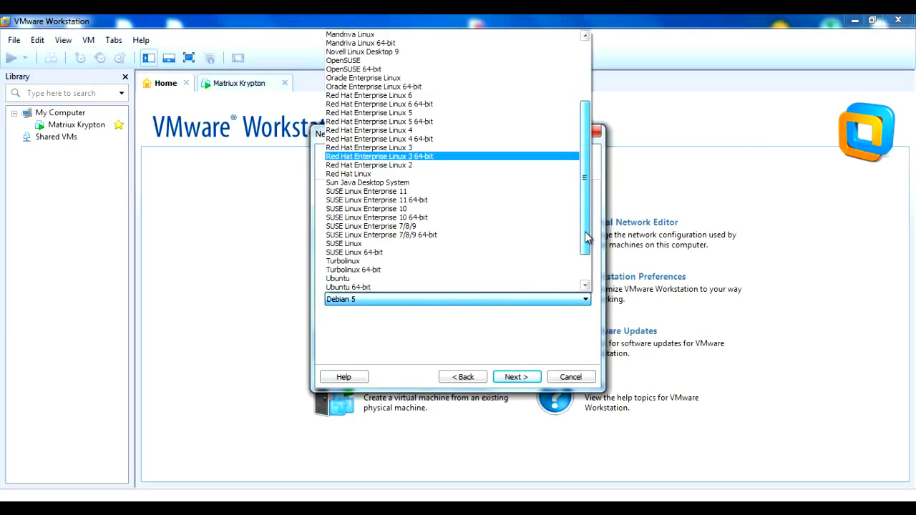
{"action": "scroll", "coordinate": [521, 200], "scroll_direction": "up", "scroll_amount": 2}
{"action": "scroll", "coordinate": [586, 175], "scroll_direction": "up", "scroll_amount": 1}
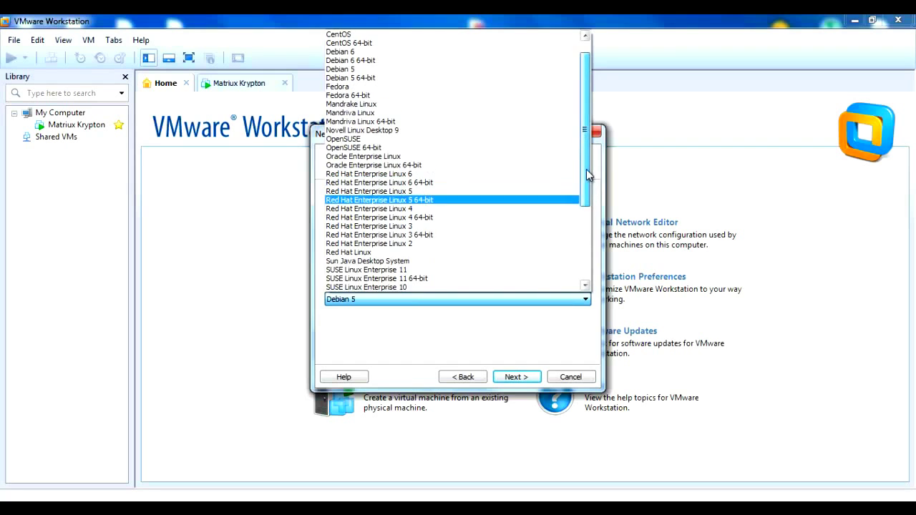
{"action": "scroll", "coordinate": [586, 175], "scroll_direction": "up", "scroll_amount": 1}
{"action": "left_click", "coordinate": [334, 87]}
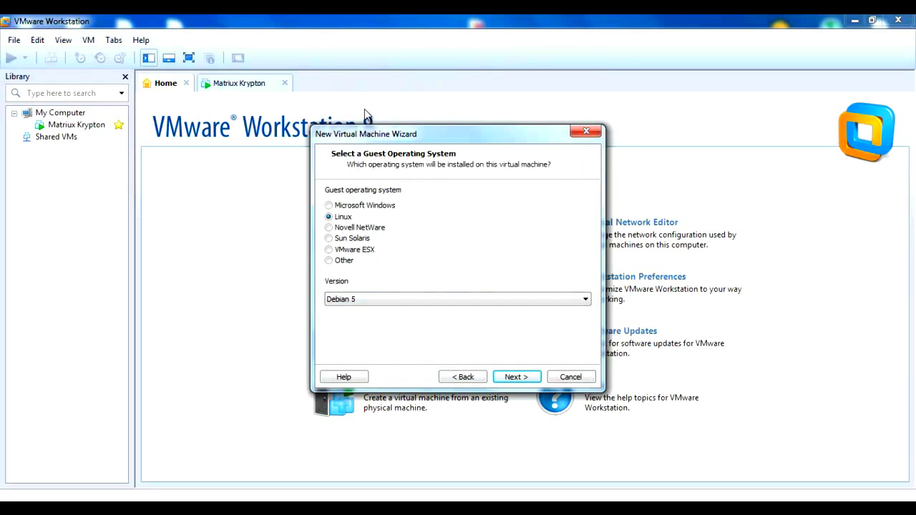
{"action": "left_click", "coordinate": [523, 380]}
Name the virtual machine 'Matriux Krypton 2'
{"action": "left_click_drag", "start_coordinate": [382, 208], "coordinate": [297, 208]}
{"action": "type", "text": "Matriux Krypton 2"}
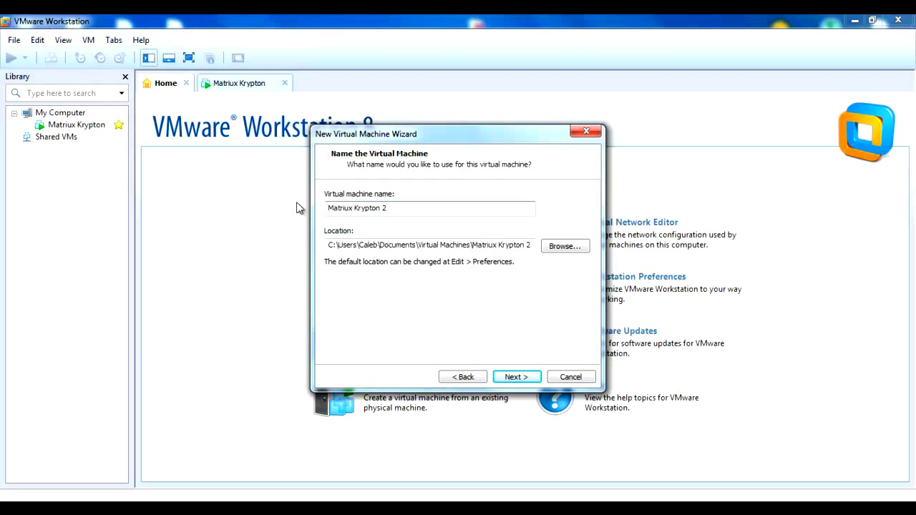
{"action": "left_click", "coordinate": [517, 377]}
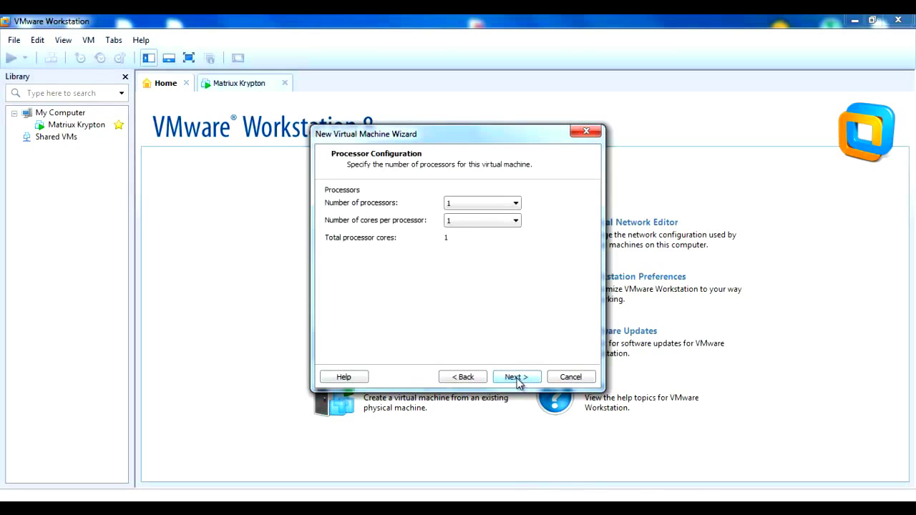
Keep one processor, 512 MB memory, NAT, LSI Logic SCSI and a 10 GB split disk
{"action": "left_click", "coordinate": [508, 377]}
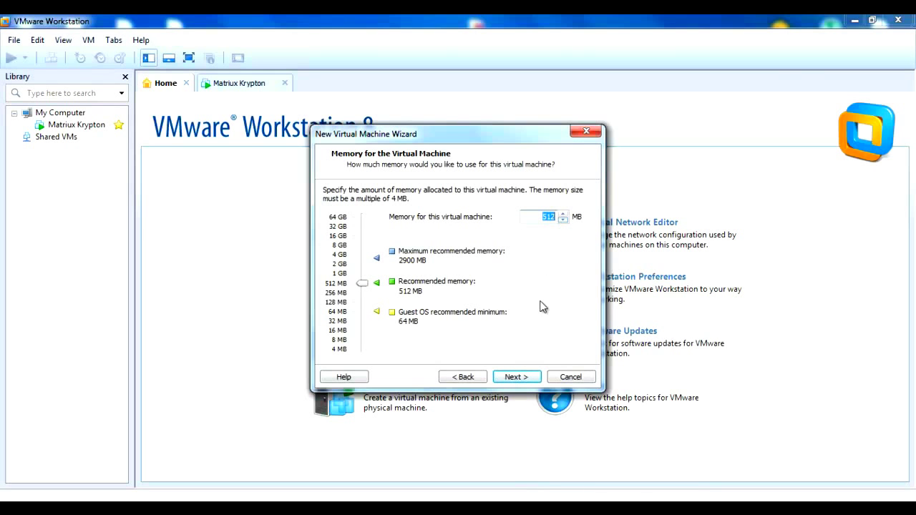
{"action": "left_click", "coordinate": [515, 379]}
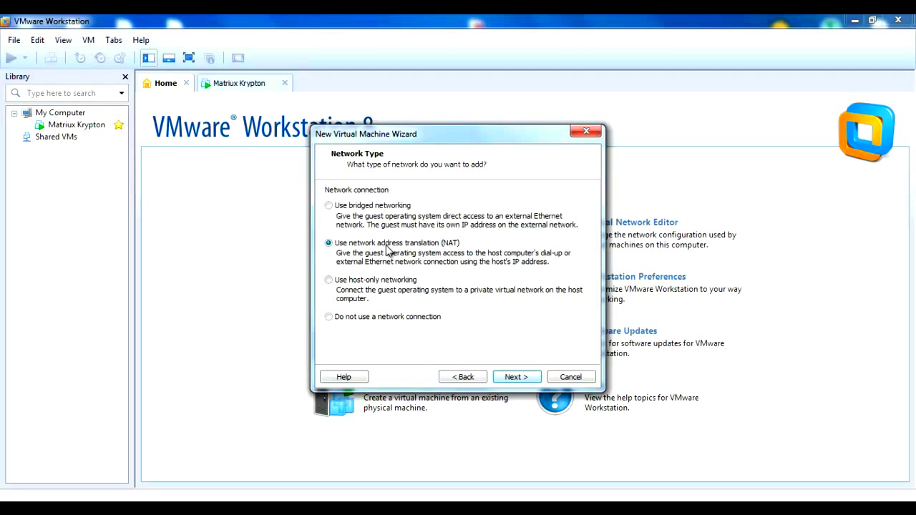
{"action": "left_click", "coordinate": [510, 378]}
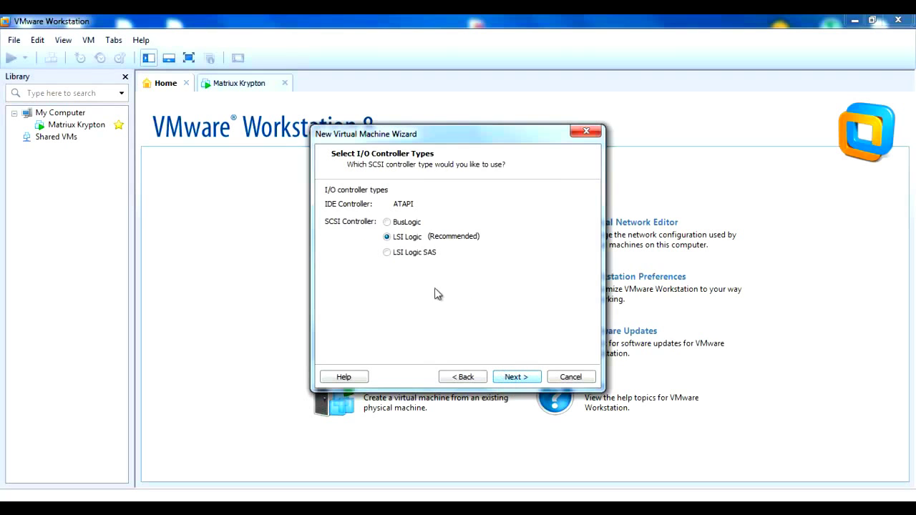
{"action": "left_click", "coordinate": [512, 378]}
{"action": "left_click", "coordinate": [512, 377]}
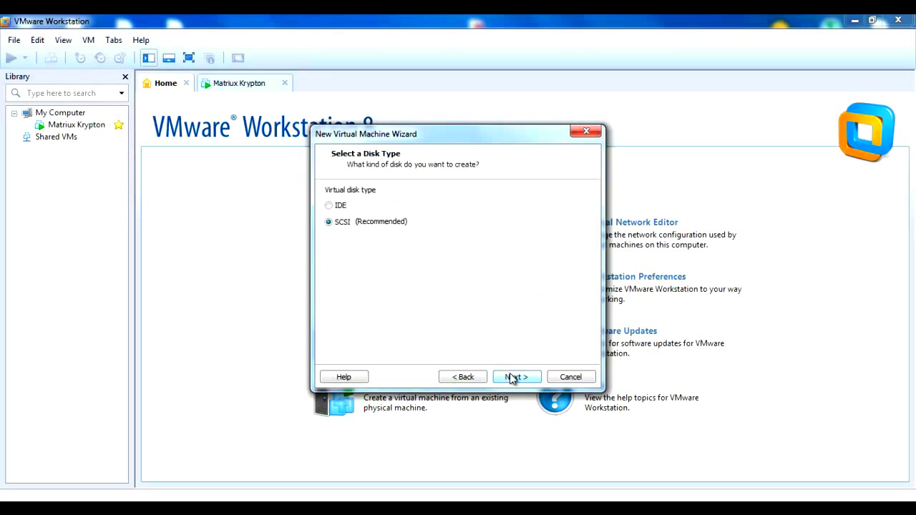
{"action": "left_click", "coordinate": [513, 378]}
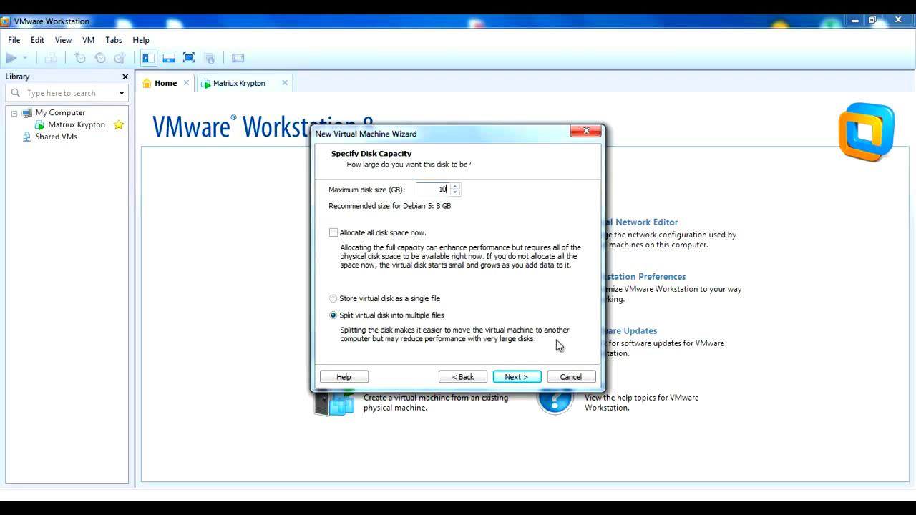
{"action": "left_click", "coordinate": [528, 381]}
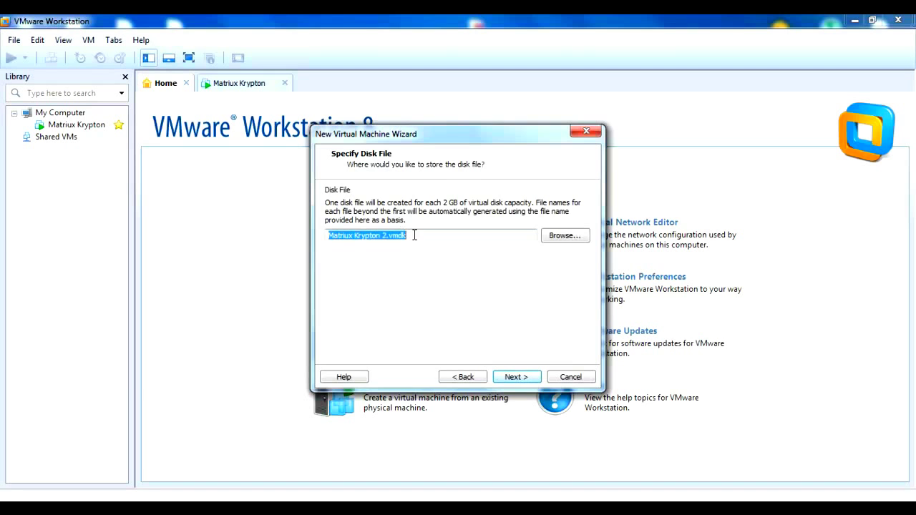
{"action": "left_click", "coordinate": [505, 380]}
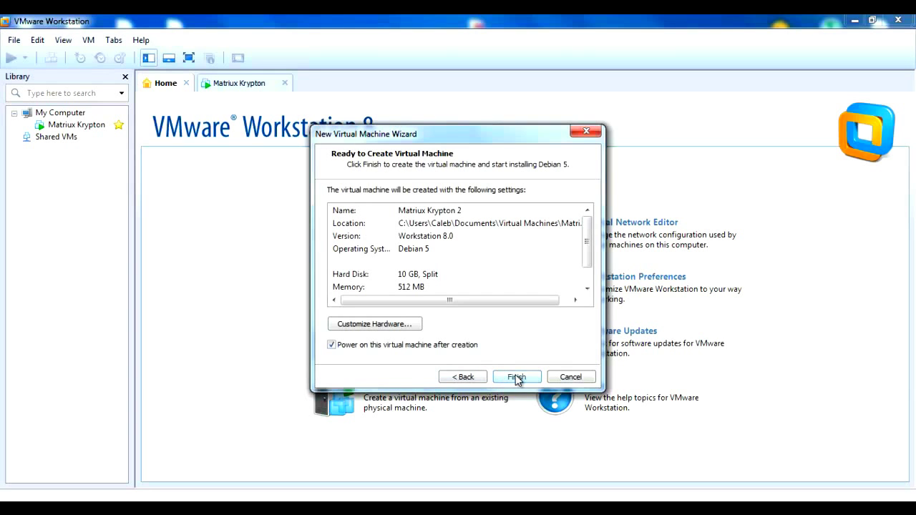
{"action": "left_click", "coordinate": [515, 377]}
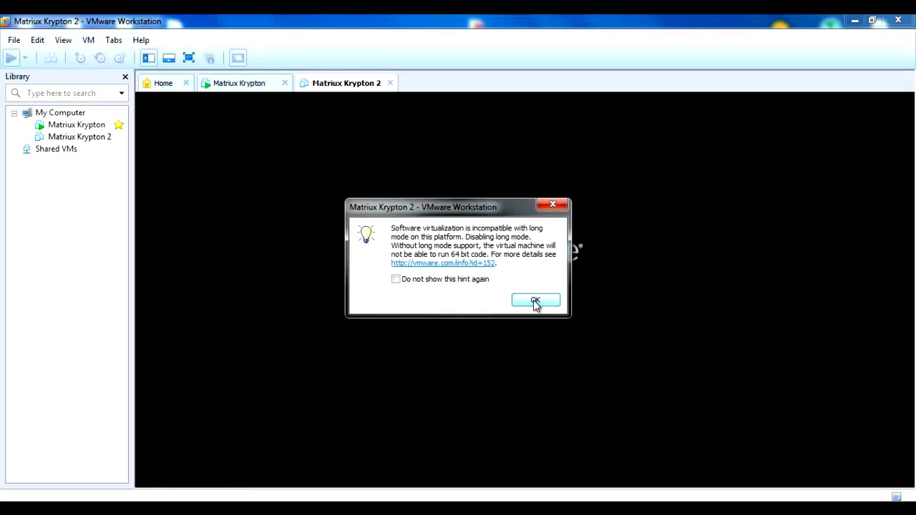
Dismiss the hint dialogs, switch the VM to full screen and boot the Live option
{"action": "left_click", "coordinate": [535, 301]}
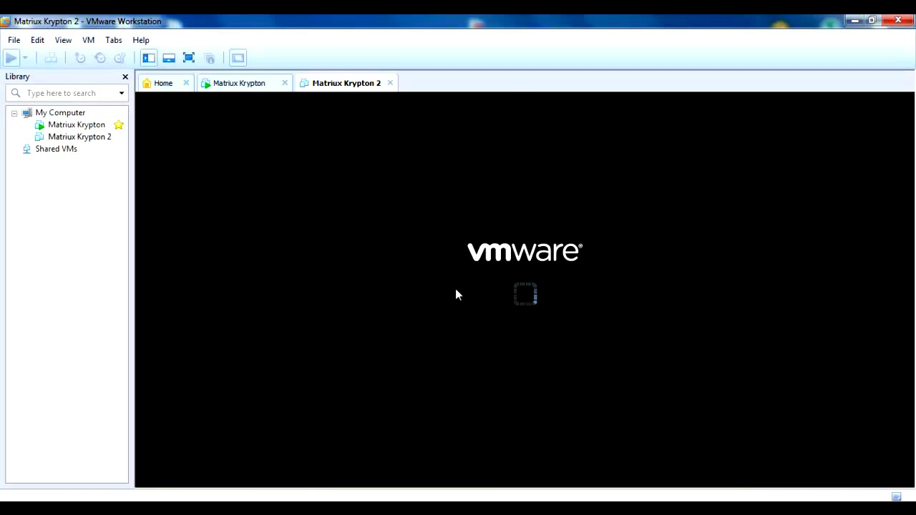
{"action": "left_click", "coordinate": [550, 334]}
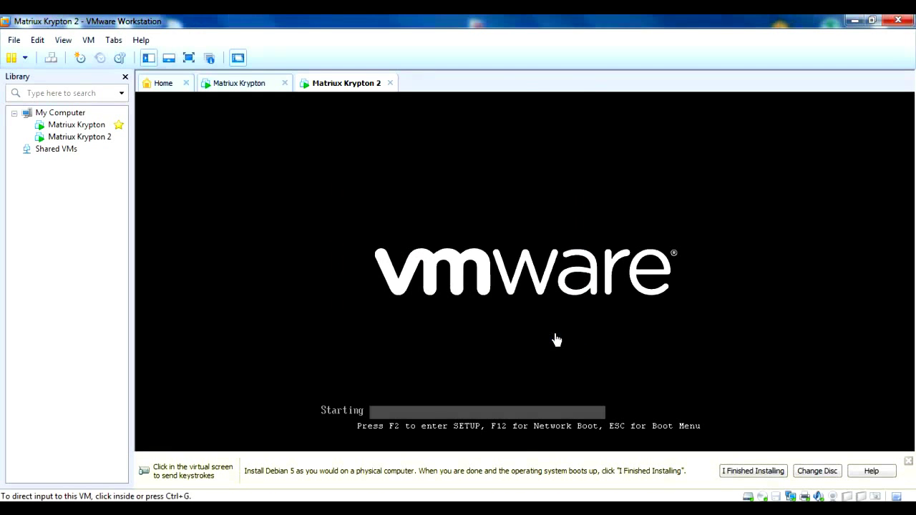
{"action": "left_click", "coordinate": [189, 58]}
{"action": "key", "text": "Up"}
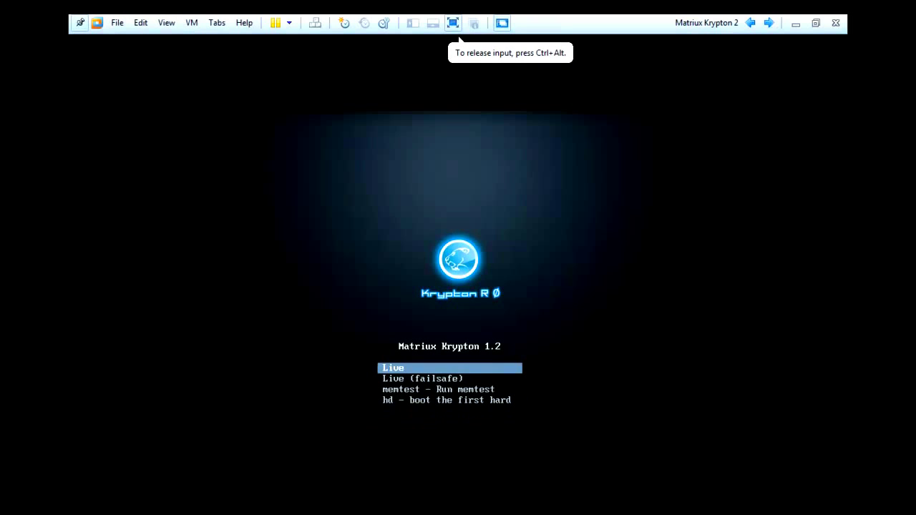
{"action": "key", "text": "Return"}
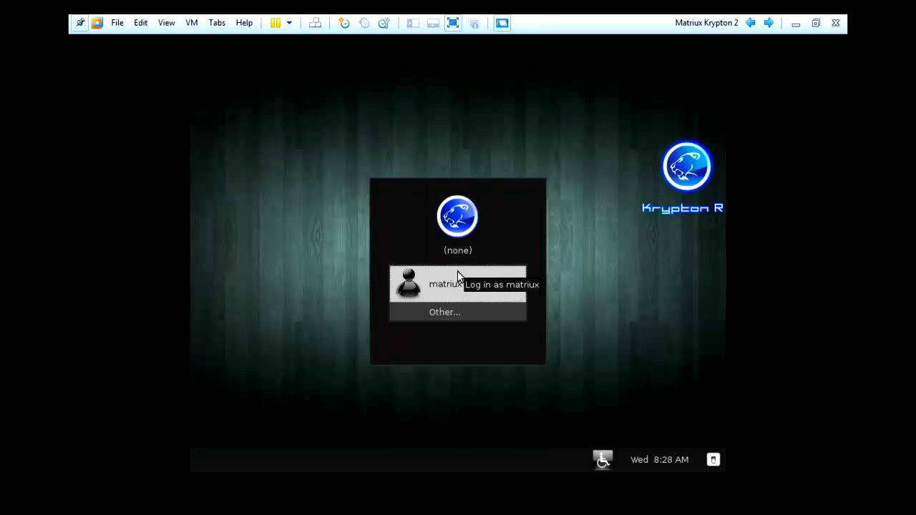
Log in to the Matriux desktop with the default user account and its password
{"action": "left_click", "coordinate": [474, 273]}
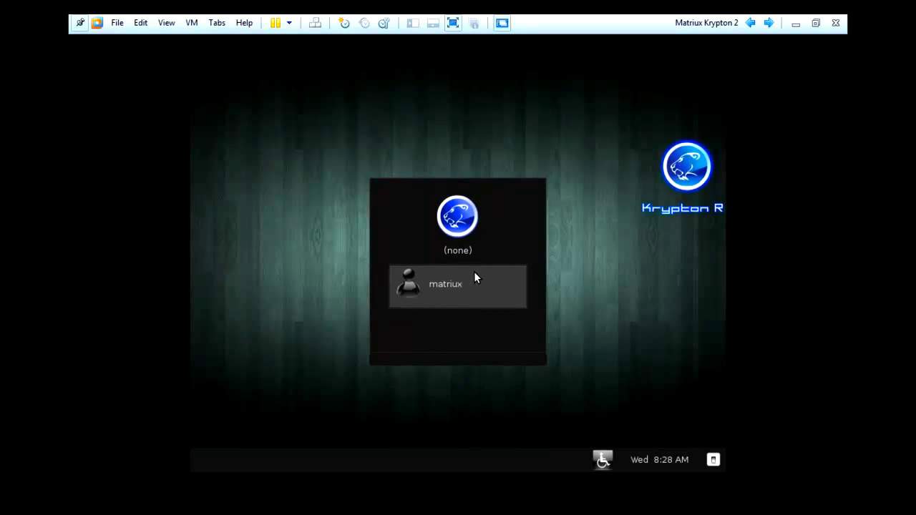
{"action": "type", "text": "toor"}
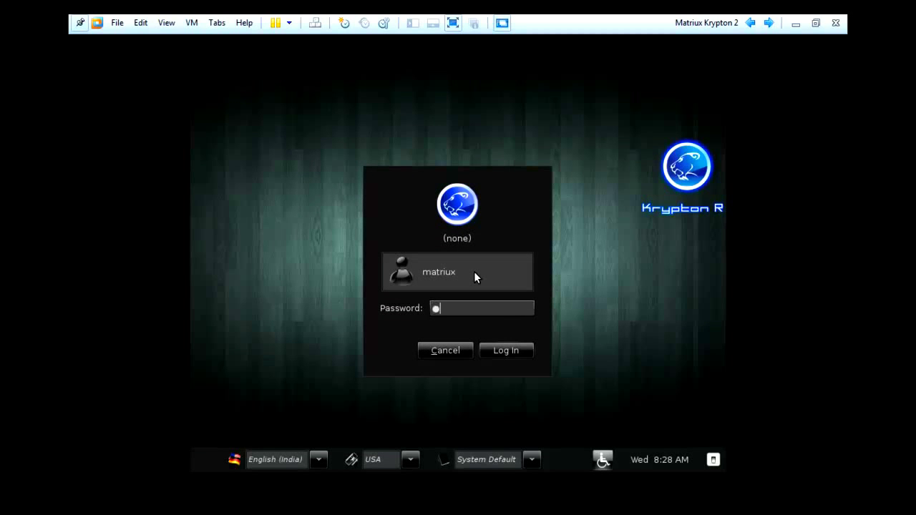
{"action": "key", "text": "Return"}
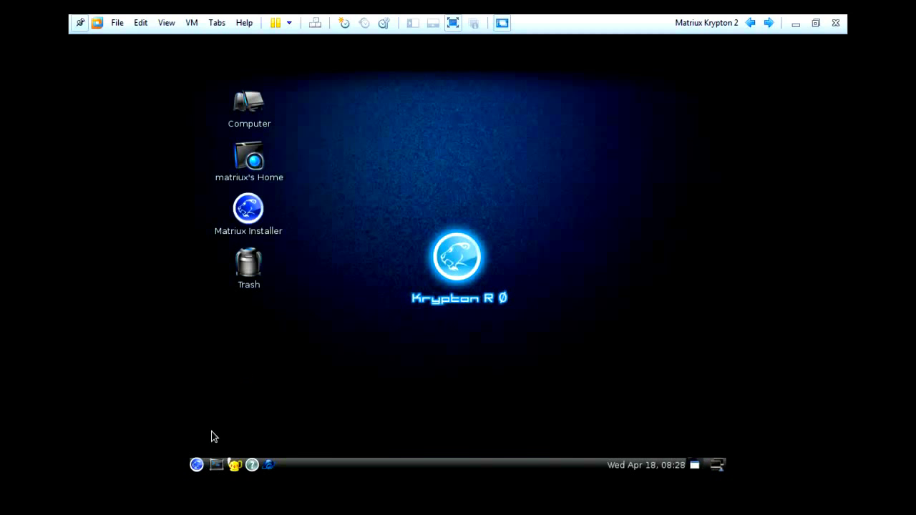
Open a Root Terminal from the applications menu and authenticate with the root password
{"action": "left_click", "coordinate": [197, 464]}
{"action": "mouse_move", "coordinate": [238, 316]}
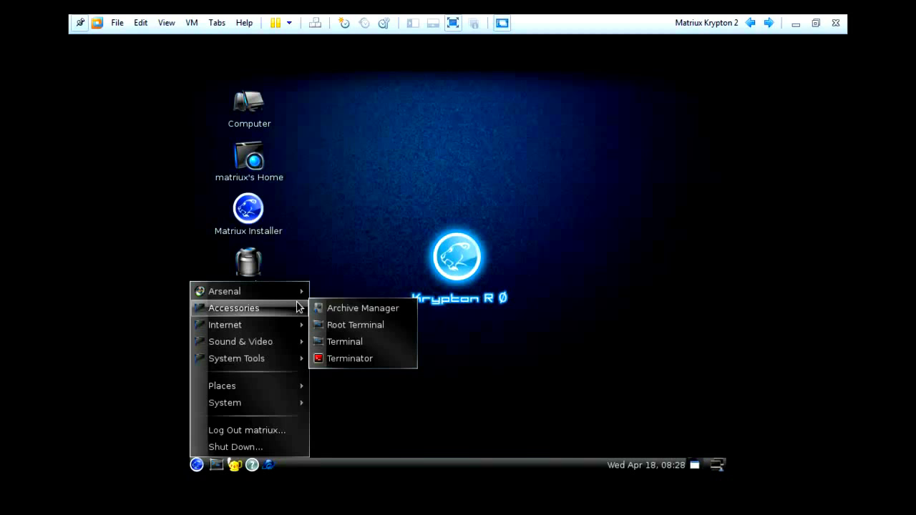
{"action": "left_click", "coordinate": [357, 323]}
{"action": "type", "text": "toor"}
{"action": "key", "text": "Return"}
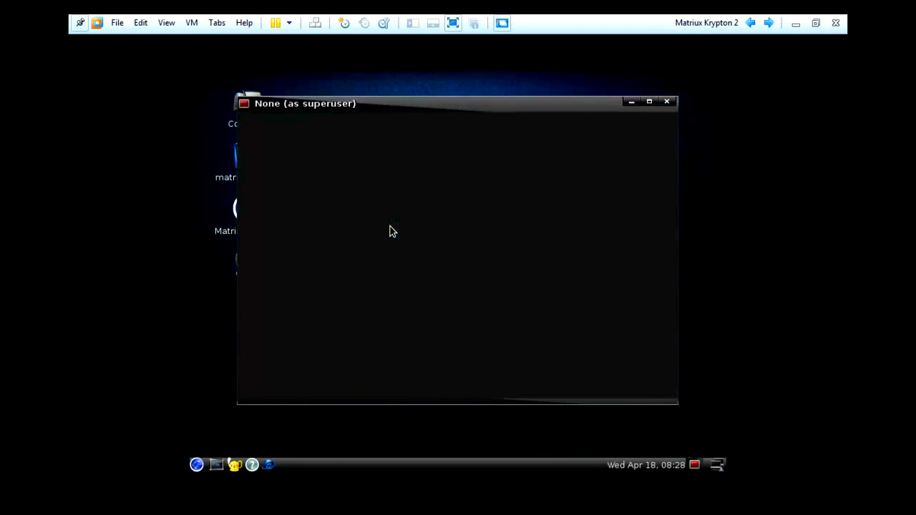
Launch GParted and create a new partition table on /dev/sda
{"action": "type", "text": "gparte"}
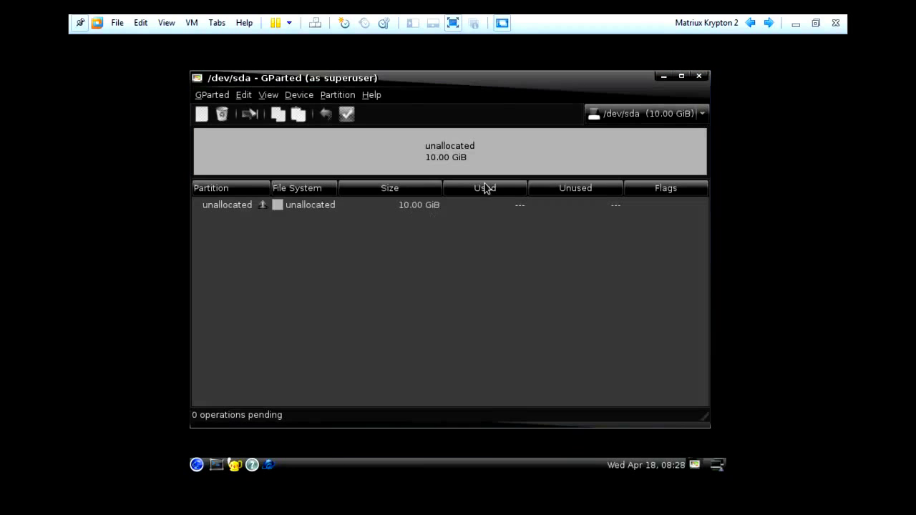
{"action": "left_click", "coordinate": [298, 96]}
{"action": "left_click", "coordinate": [300, 113]}
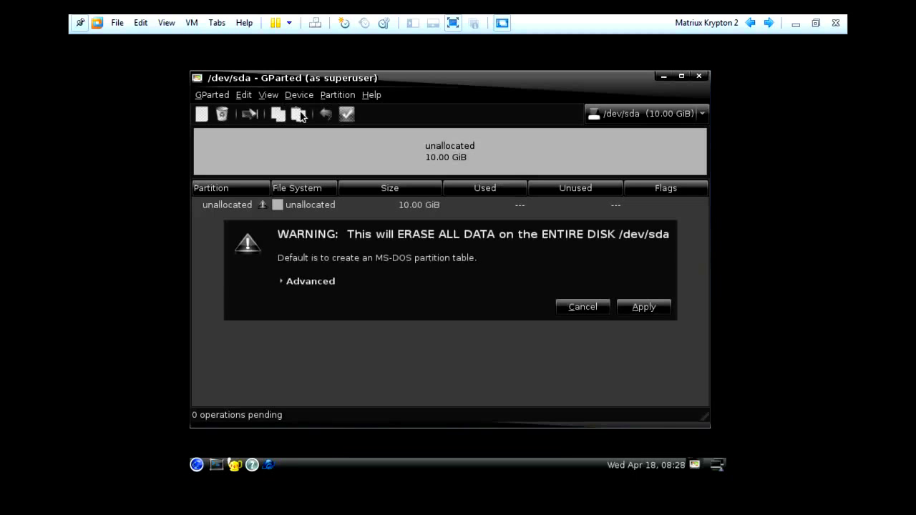
{"action": "left_click", "coordinate": [655, 309]}
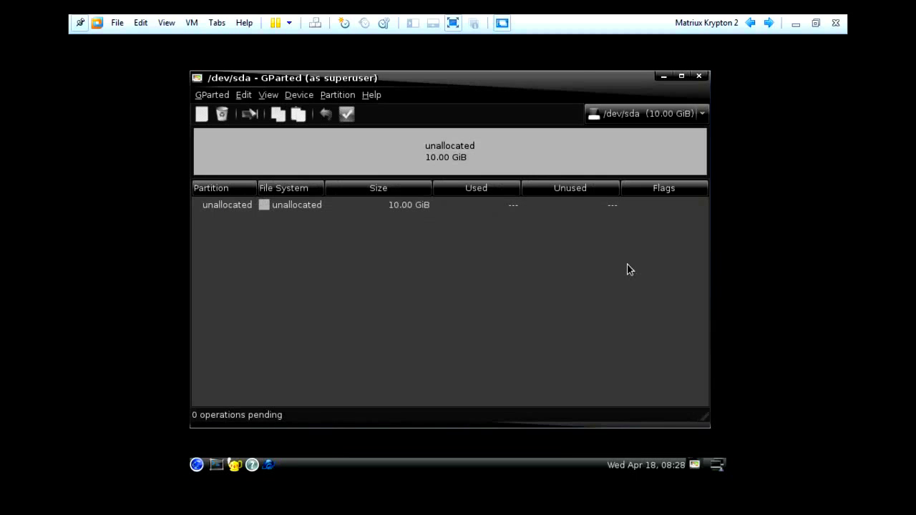
Create a new ext2 primary partition in the unallocated space, shrunk to 8745 MiB
{"action": "right_click", "coordinate": [462, 151]}
{"action": "left_click", "coordinate": [471, 158]}
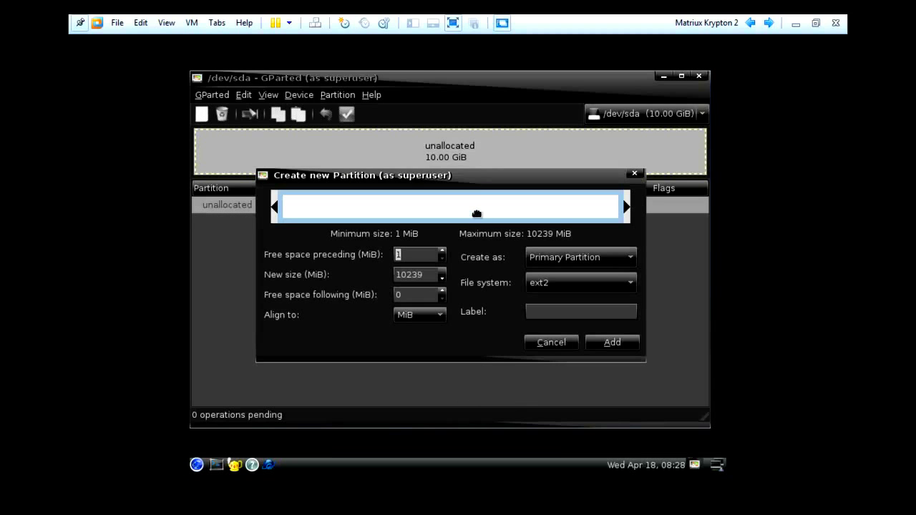
{"action": "left_click_drag", "start_coordinate": [625, 206], "coordinate": [575, 208]}
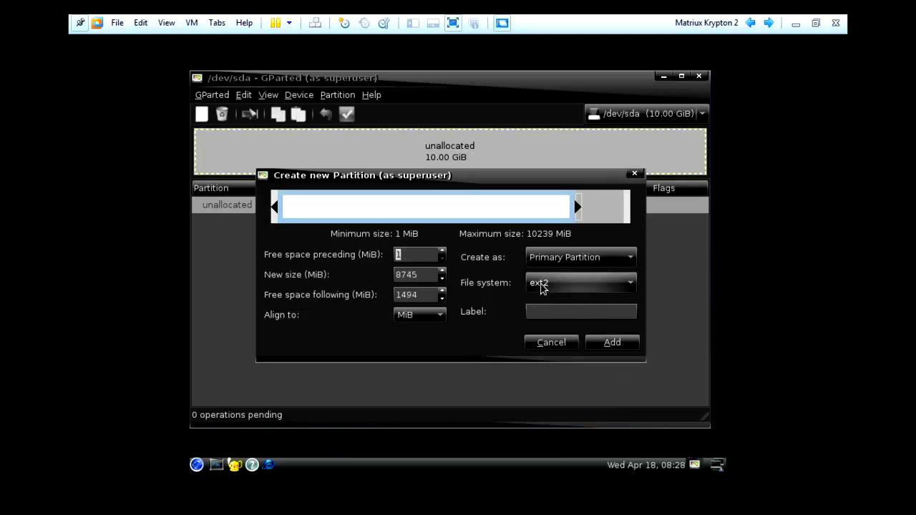
Add the ext2 partition and a 1.46 GiB linux-swap partition in the remaining space
{"action": "left_click", "coordinate": [612, 343]}
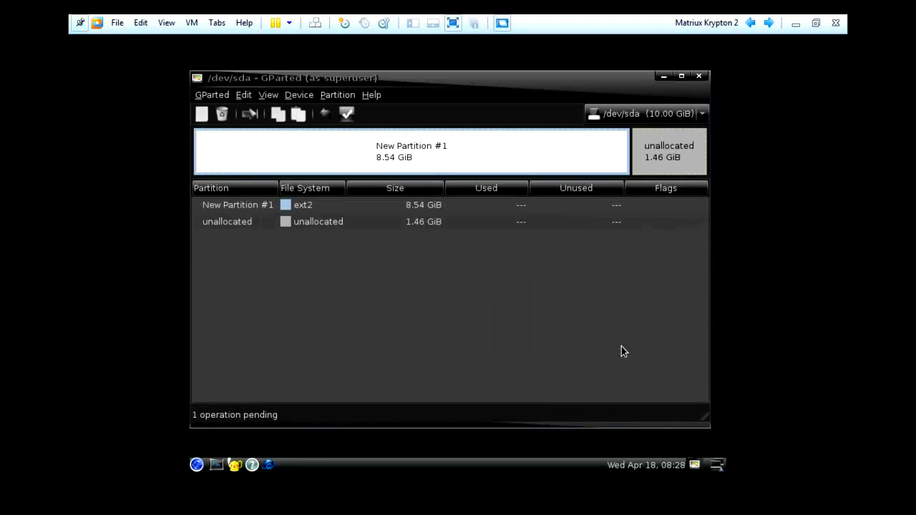
{"action": "right_click", "coordinate": [664, 156]}
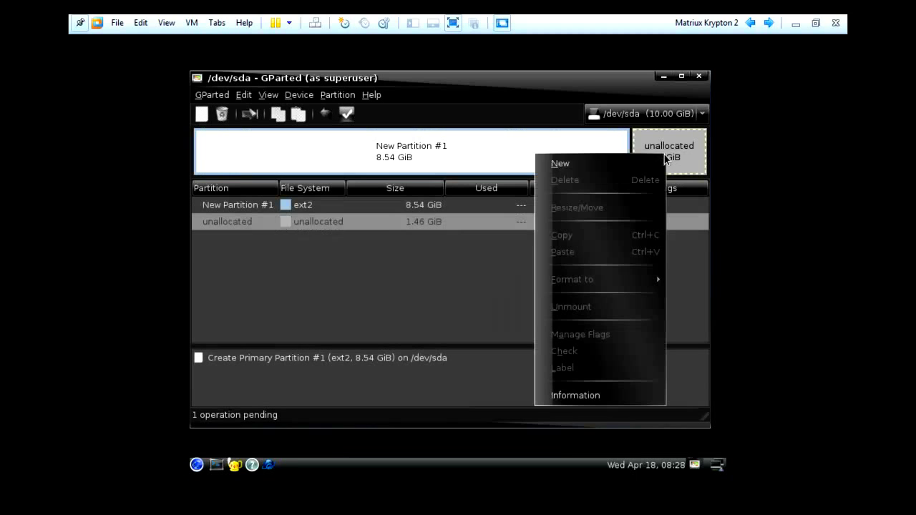
{"action": "left_click", "coordinate": [603, 155]}
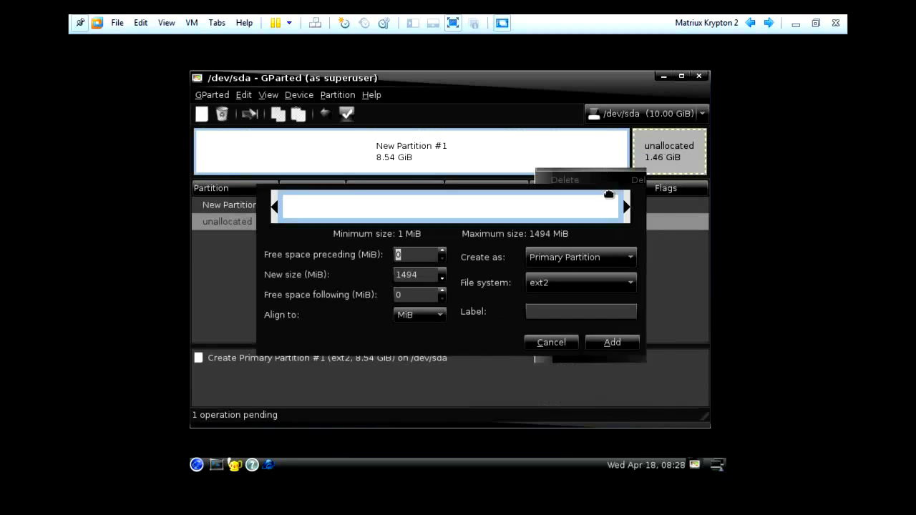
{"action": "left_click", "coordinate": [613, 285]}
{"action": "left_click", "coordinate": [581, 430]}
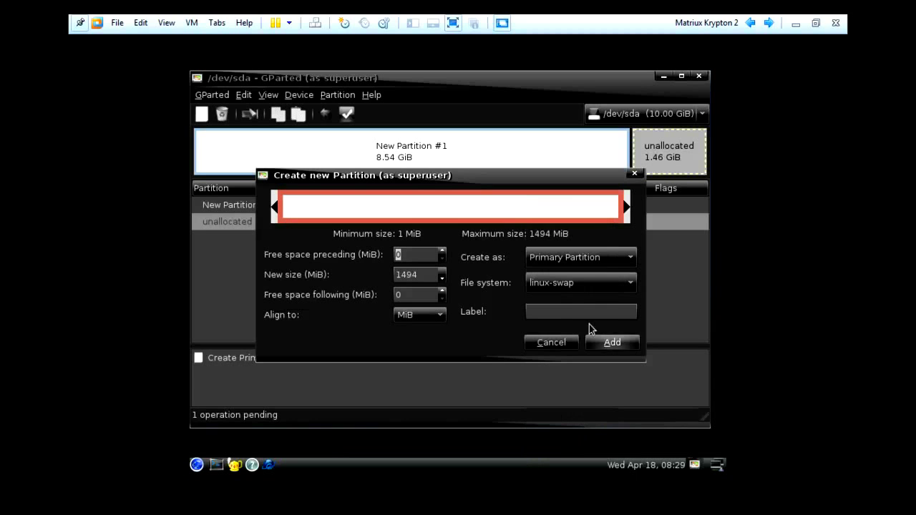
{"action": "left_click", "coordinate": [596, 342]}
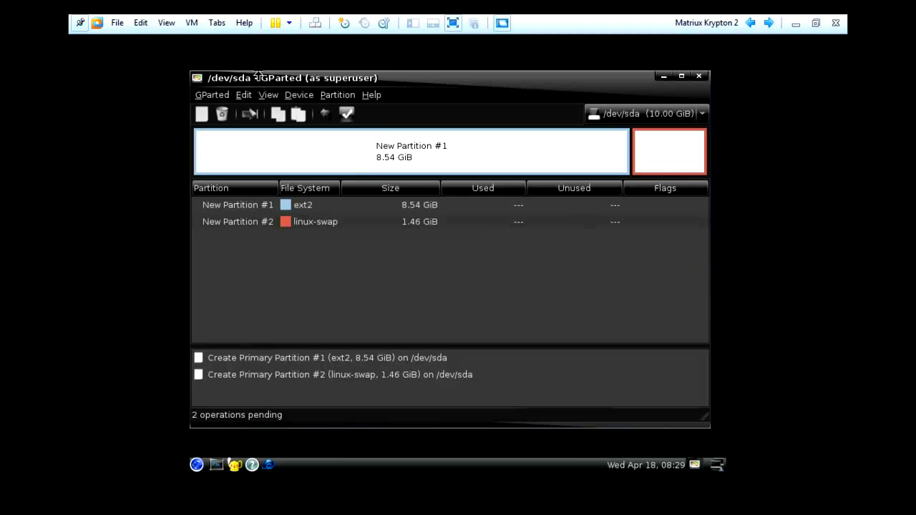
Apply all pending partition operations to /dev/sda
{"action": "left_click", "coordinate": [244, 96]}
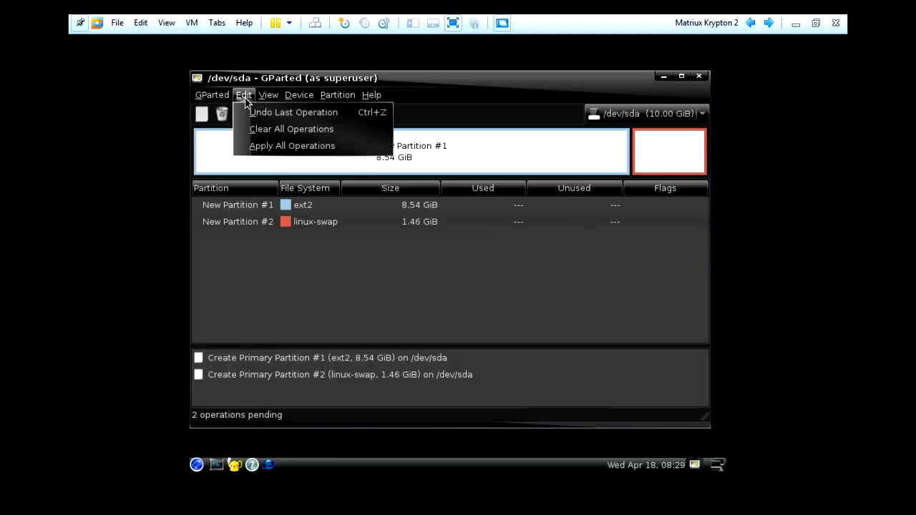
{"action": "left_click", "coordinate": [266, 146]}
{"action": "left_click", "coordinate": [567, 307]}
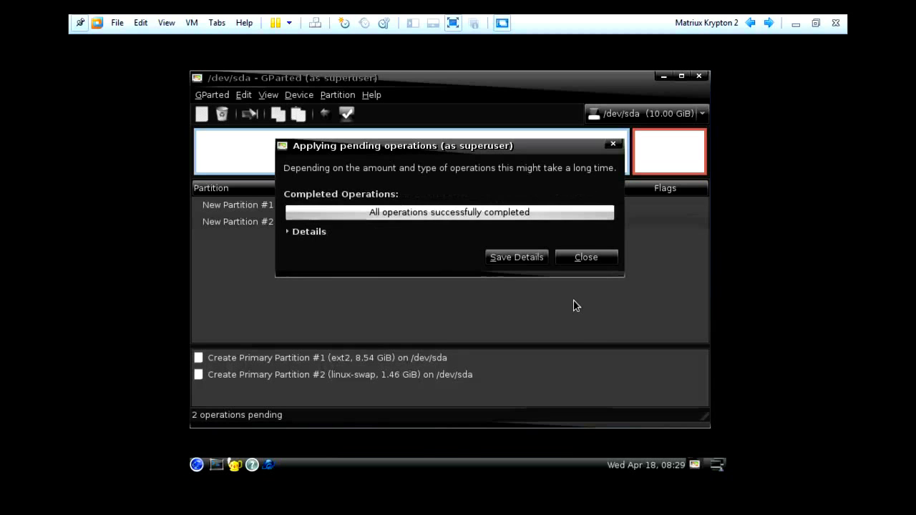
Create /mnt/matriux, mount /dev/sda1 there as ext2, and close the terminal
{"action": "left_click", "coordinate": [601, 259]}
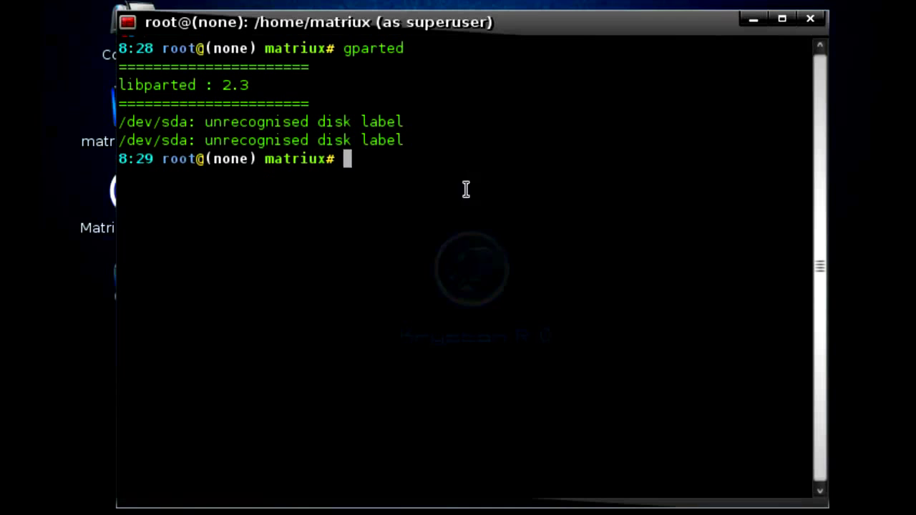
{"action": "type", "text": "mkdir"}
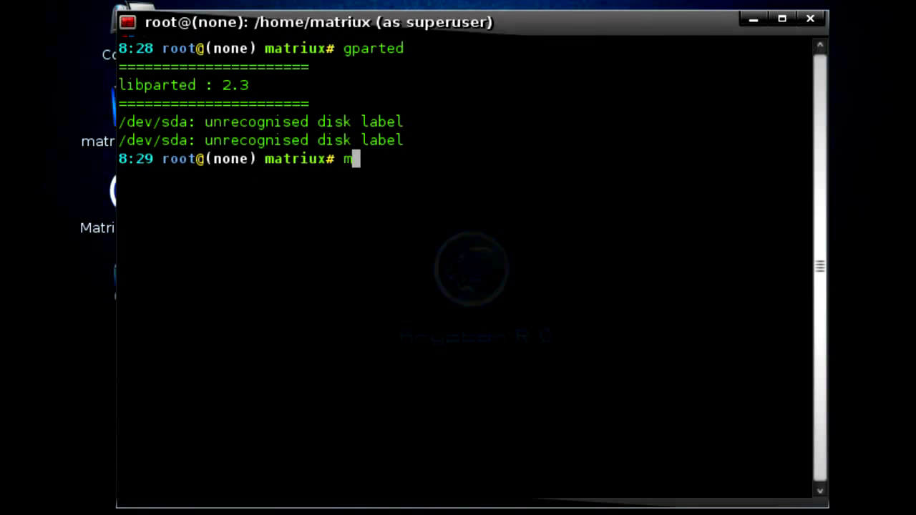
{"action": "type", "text": " /mn"}
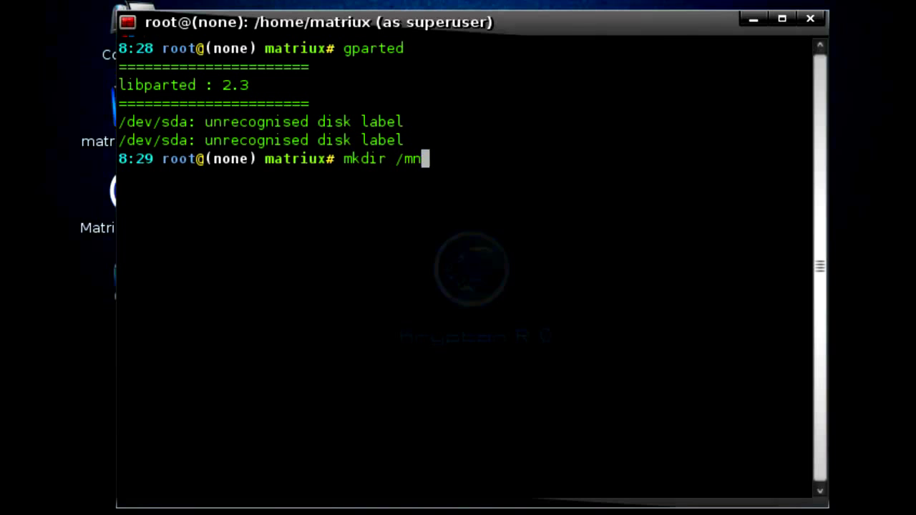
{"action": "type", "text": "t/matriux"}
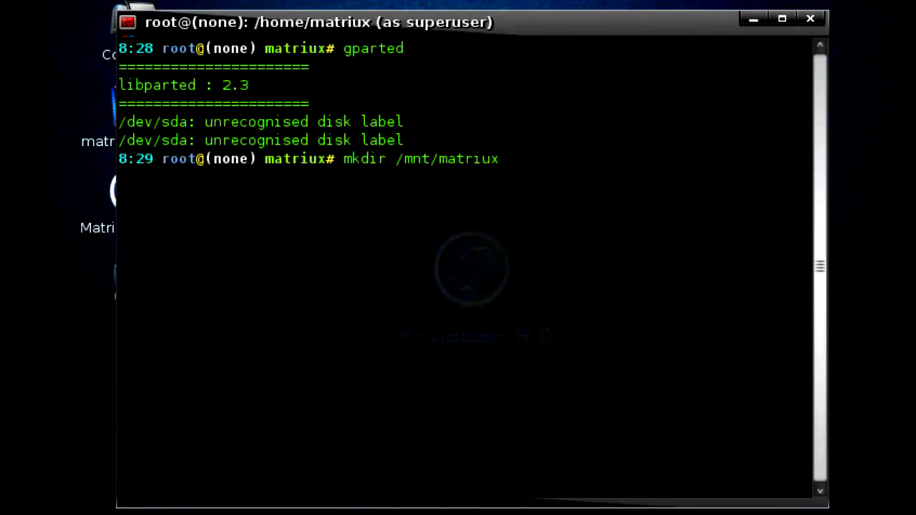
{"action": "key", "text": "Return"}
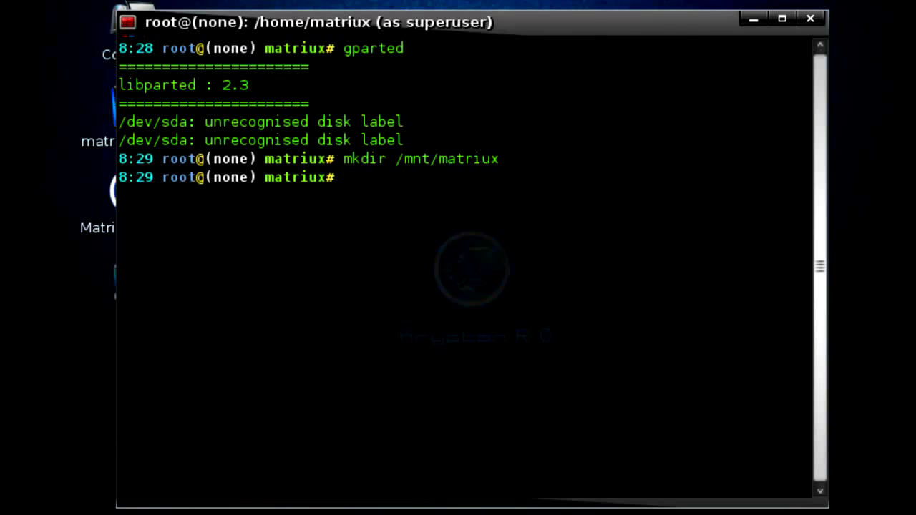
{"action": "type", "text": "mount "}
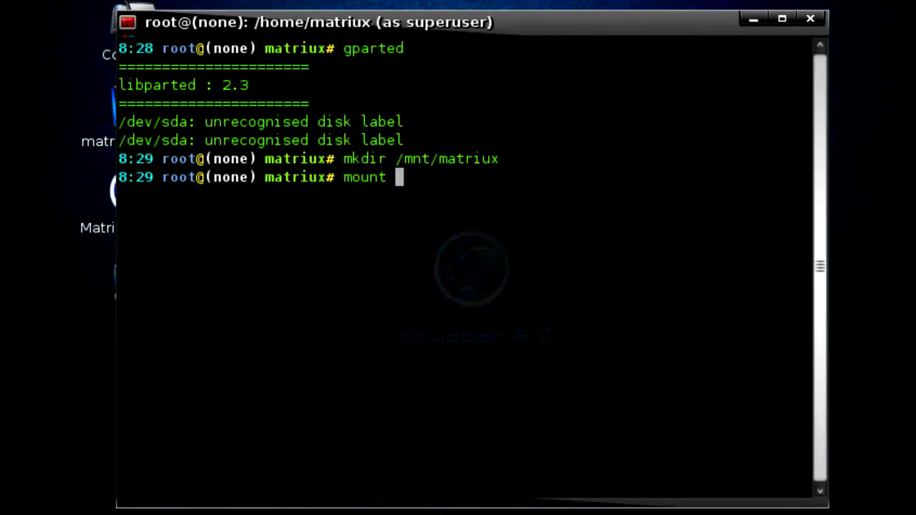
{"action": "type", "text": "-t ext2 /dev"}
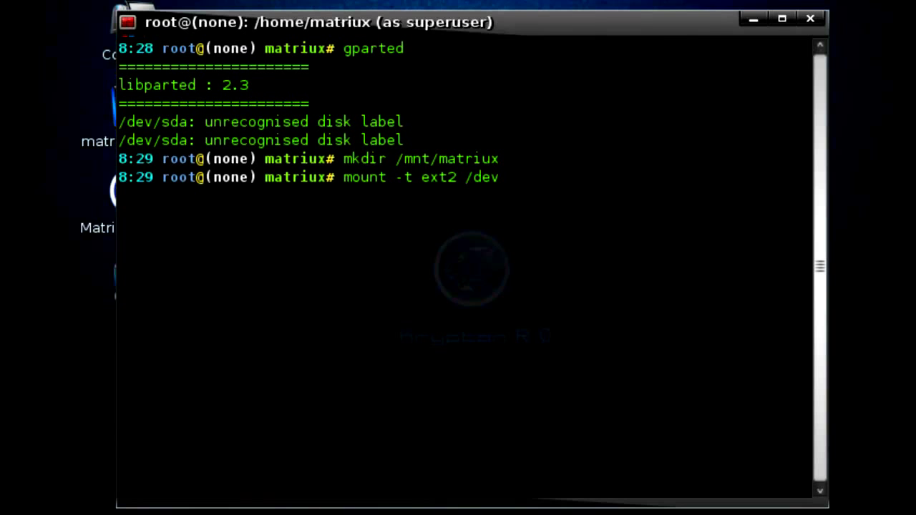
{"action": "type", "text": "/sda1 /mnt"}
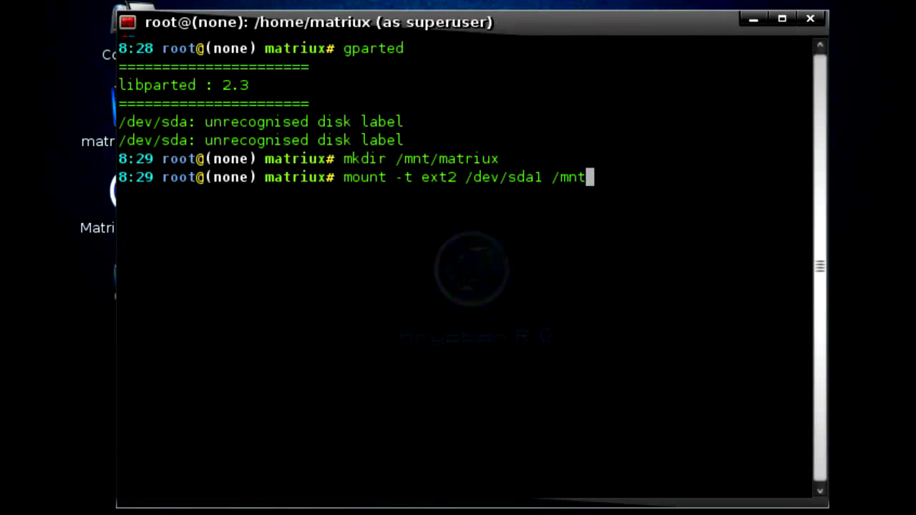
{"action": "type", "text": "/matriux"}
{"action": "key", "text": "Return"}
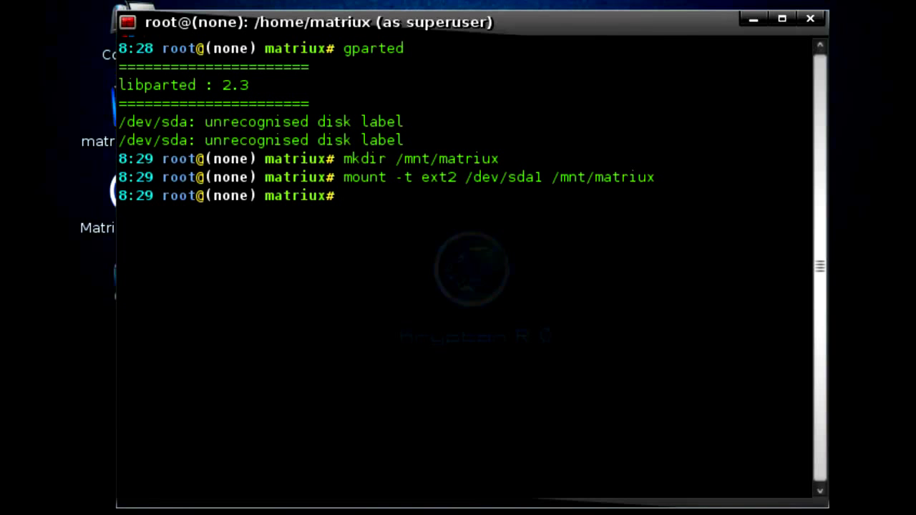
{"action": "left_click", "coordinate": [810, 19]}
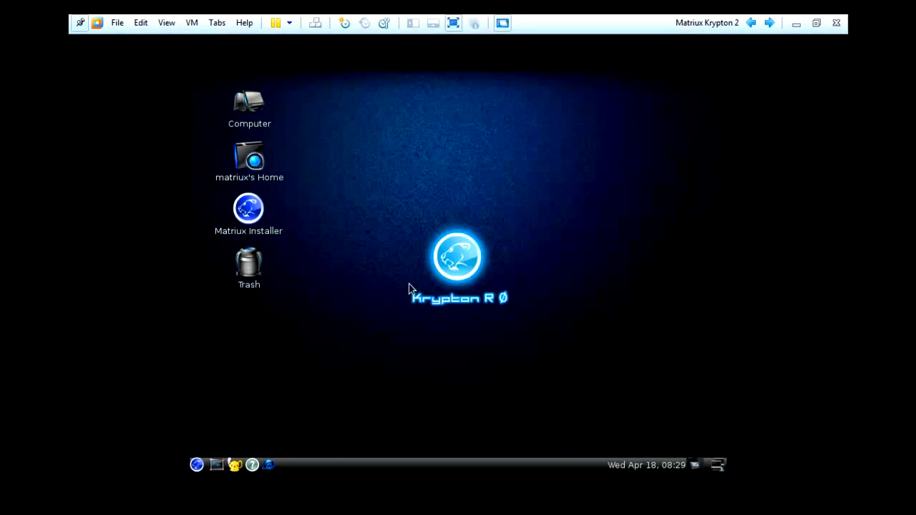
Start the Matriux Installer targeting /dev/sda1 at /mnt/matriux, with Grub installed on /dev/sda
{"action": "left_click", "coordinate": [245, 214]}
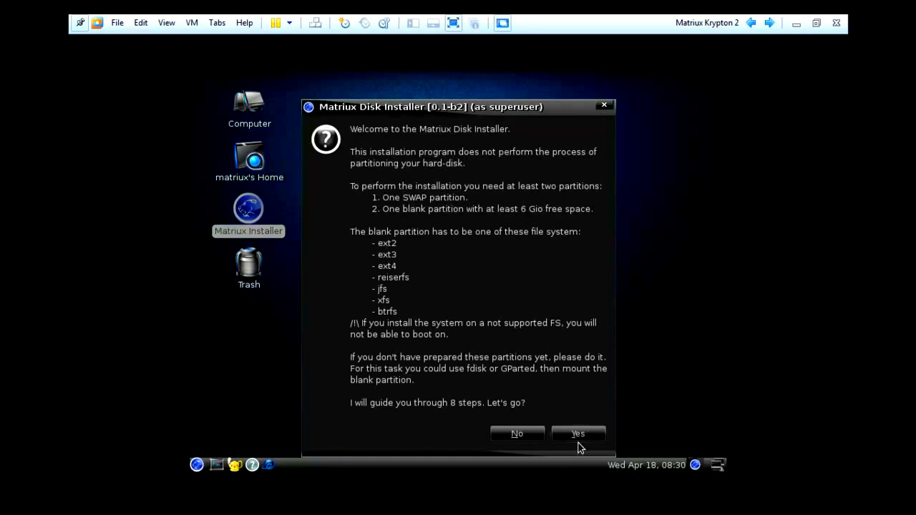
{"action": "left_click", "coordinate": [578, 440]}
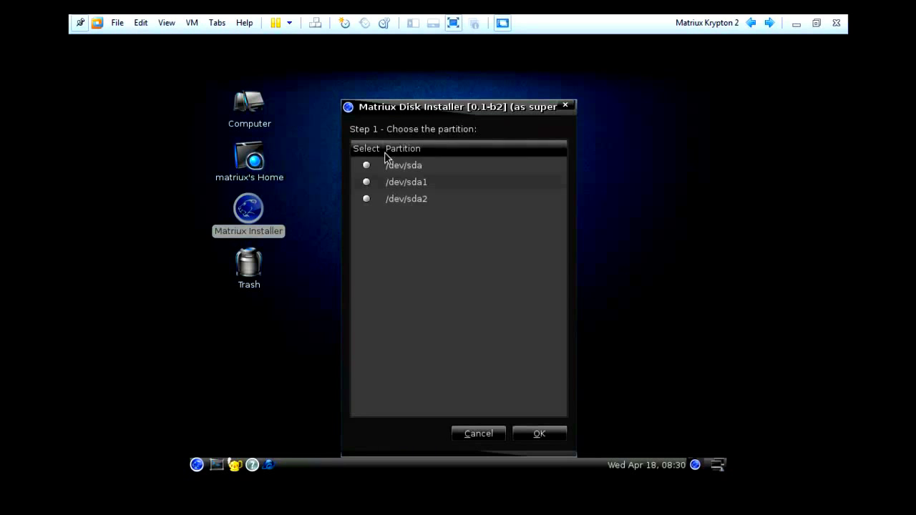
{"action": "left_click", "coordinate": [366, 182]}
{"action": "left_click", "coordinate": [530, 434]}
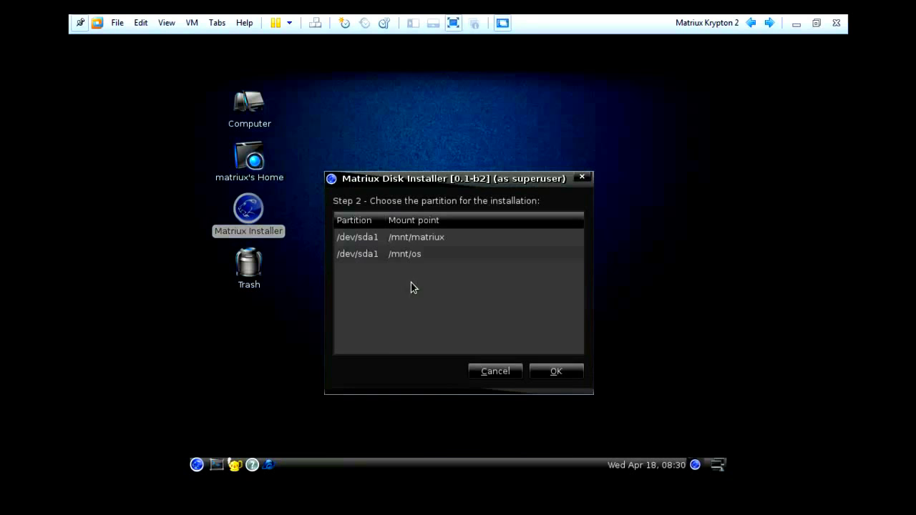
{"action": "double_click", "coordinate": [359, 238]}
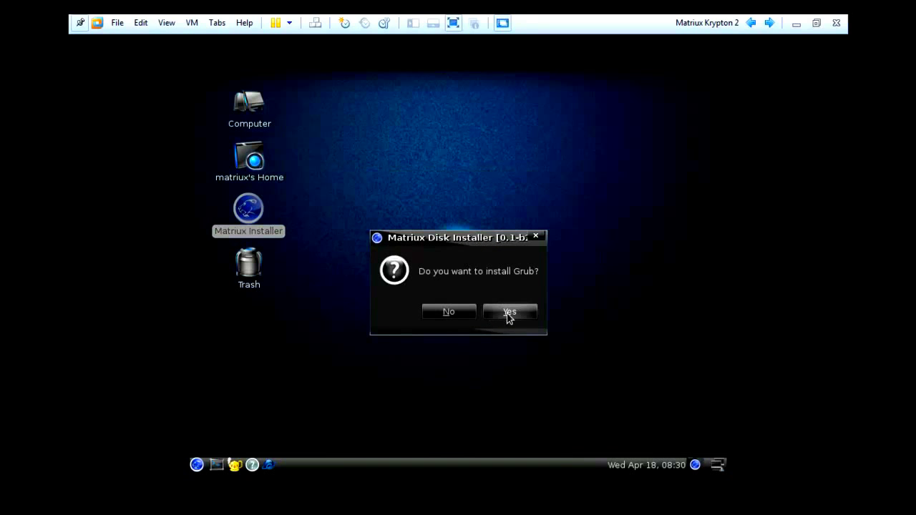
{"action": "left_click", "coordinate": [512, 312]}
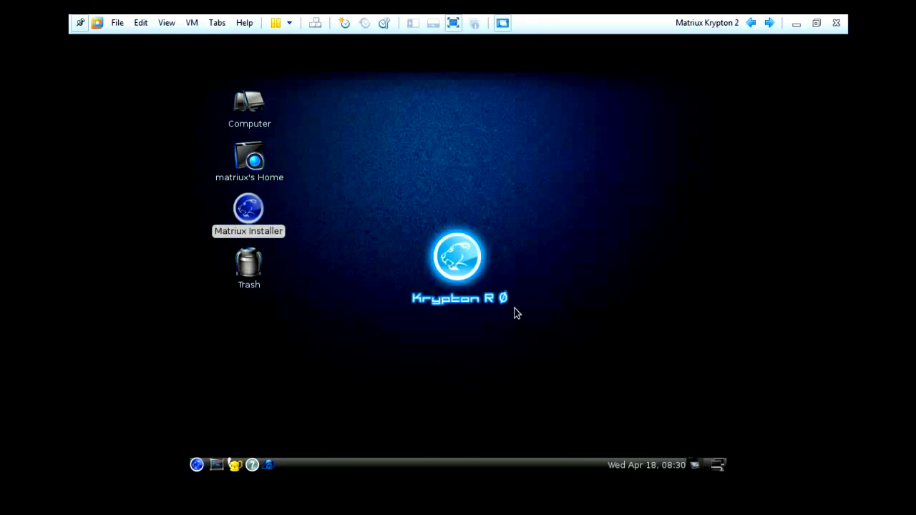
{"action": "double_click", "coordinate": [351, 238]}
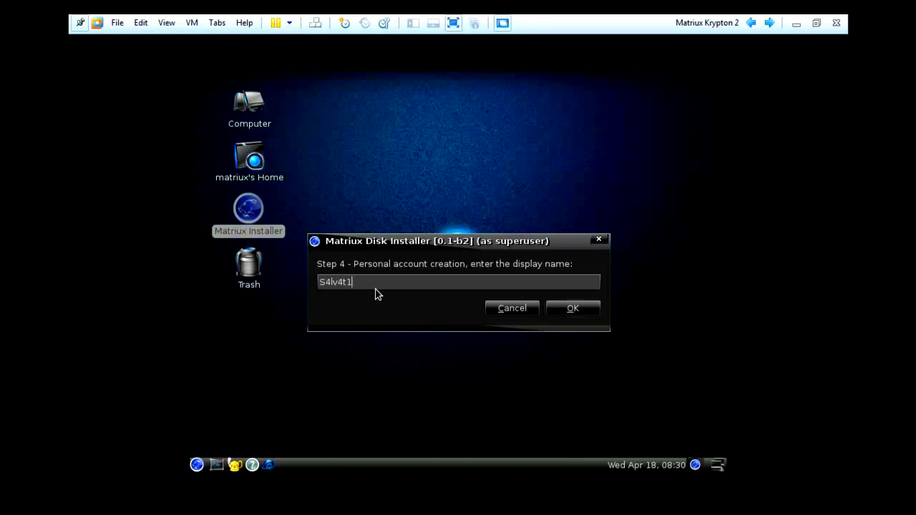
Accept the account display and login names, and set the user and root passwords
{"action": "left_click", "coordinate": [572, 307]}
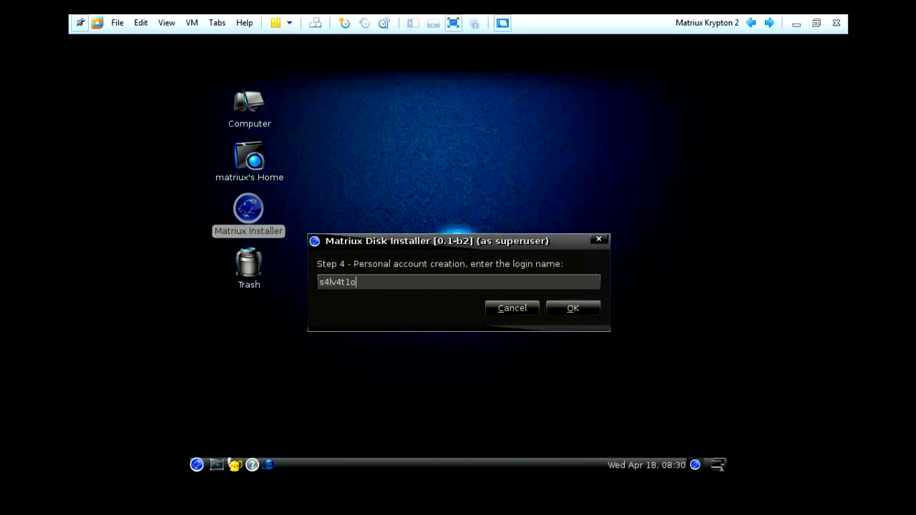
{"action": "left_click", "coordinate": [573, 308]}
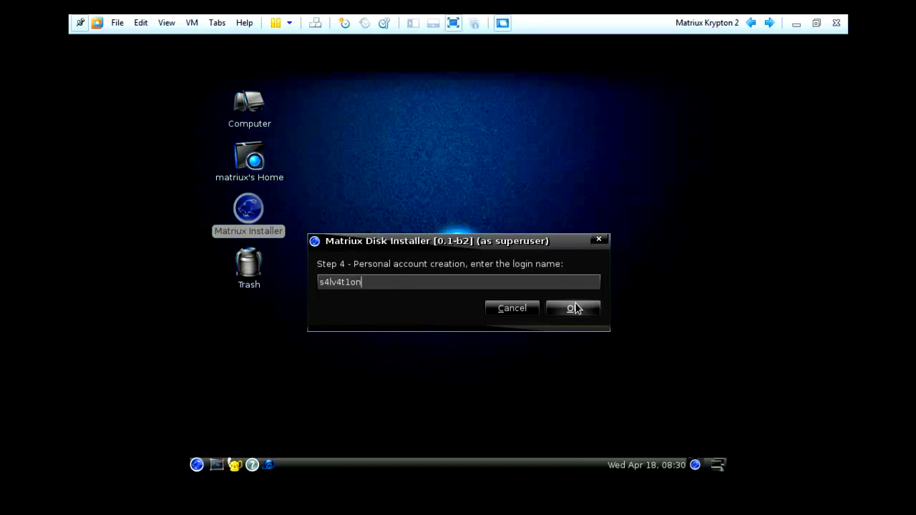
{"action": "type", "text": "****"}
{"action": "key", "text": "Return"}
{"action": "type", "text": "****"}
{"action": "key", "text": "Return"}
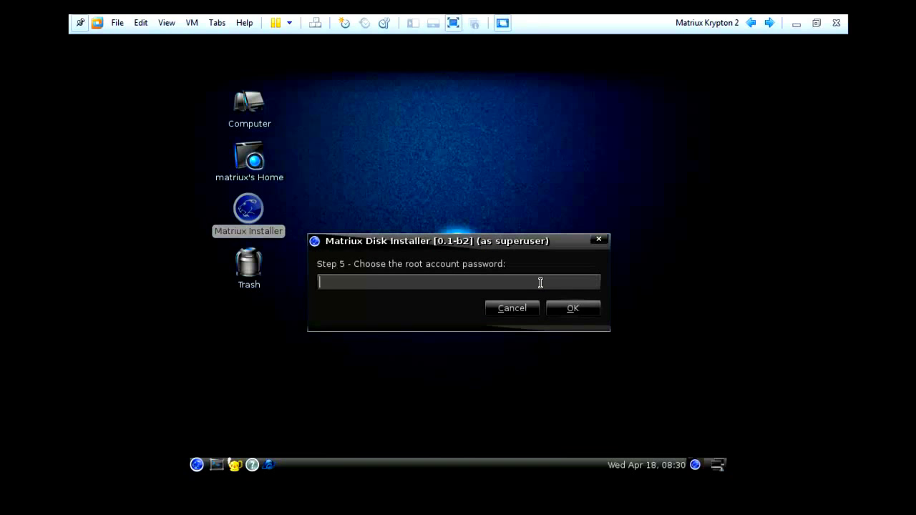
{"action": "type", "text": "****"}
{"action": "key", "text": "Return"}
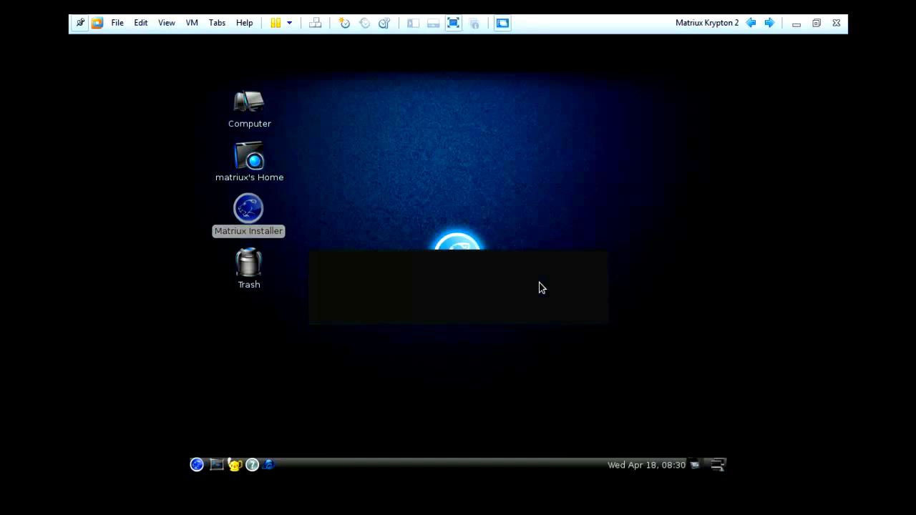
{"action": "type", "text": "****"}
{"action": "key", "text": "Return"}
{"action": "left_click_drag", "start_coordinate": [564, 164], "coordinate": [562, 233]}
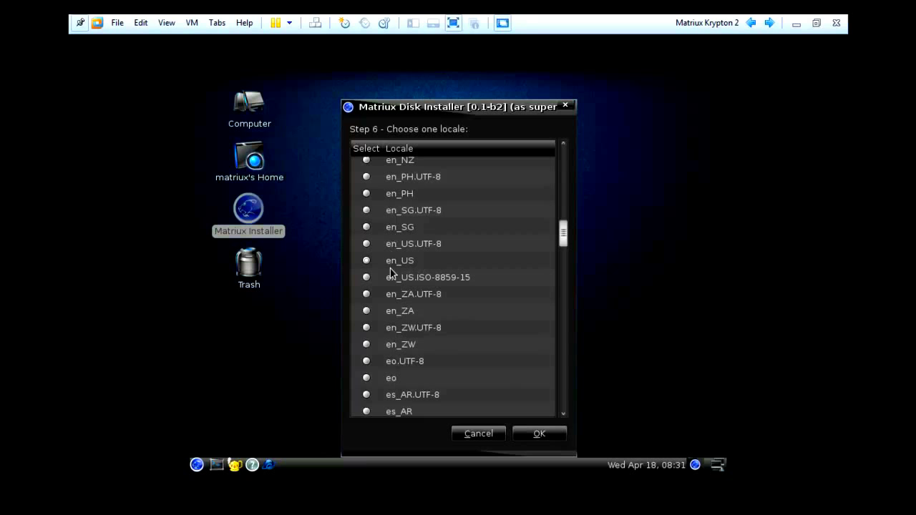
Confirm the locale, approve the verifications to install, then restart into the new system
{"action": "left_click", "coordinate": [539, 435]}
{"action": "left_click", "coordinate": [587, 359]}
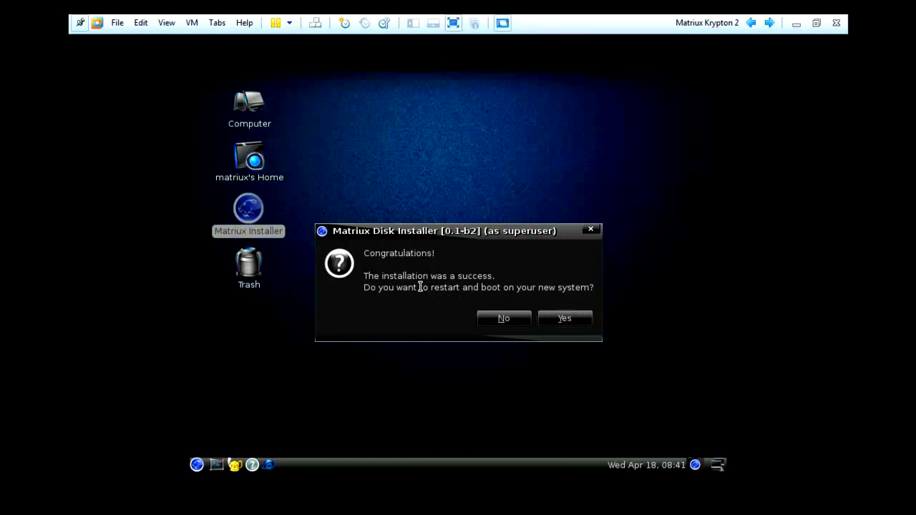
{"action": "left_click", "coordinate": [565, 318]}
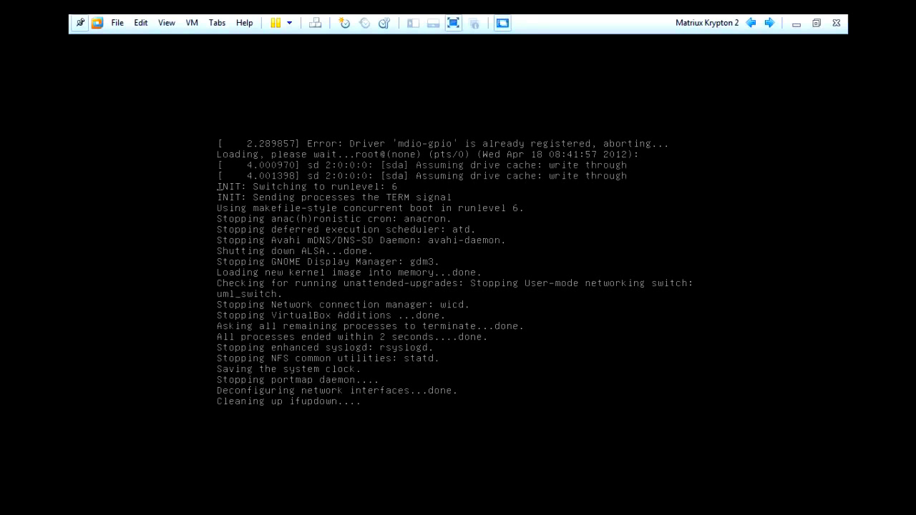
Leave full screen and reset Matriux Krypton 2 via its Library Power menu, confirming the reset
{"action": "left_click", "coordinate": [454, 22]}
{"action": "left_click", "coordinate": [79, 136]}
{"action": "right_click", "coordinate": [91, 143]}
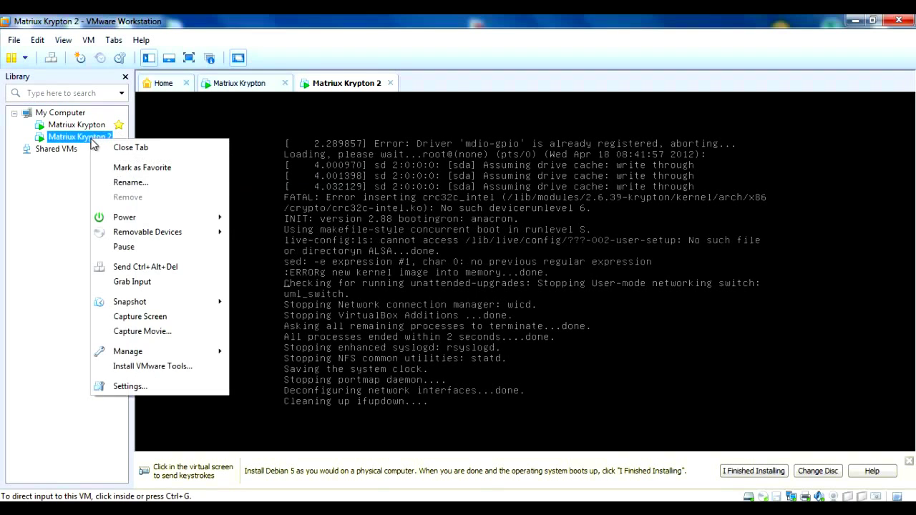
{"action": "mouse_move", "coordinate": [206, 217]}
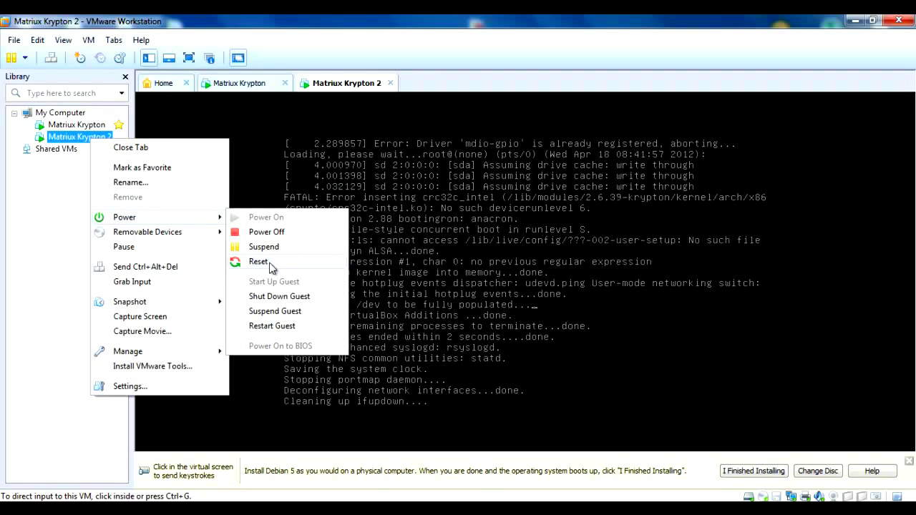
{"action": "left_click", "coordinate": [307, 262]}
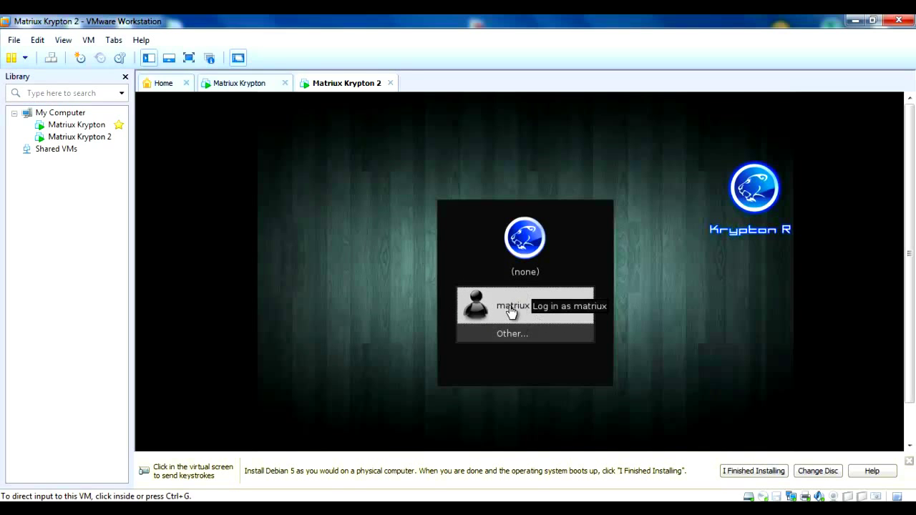
{"action": "right_click", "coordinate": [83, 137]}
{"action": "mouse_move", "coordinate": [147, 217]}
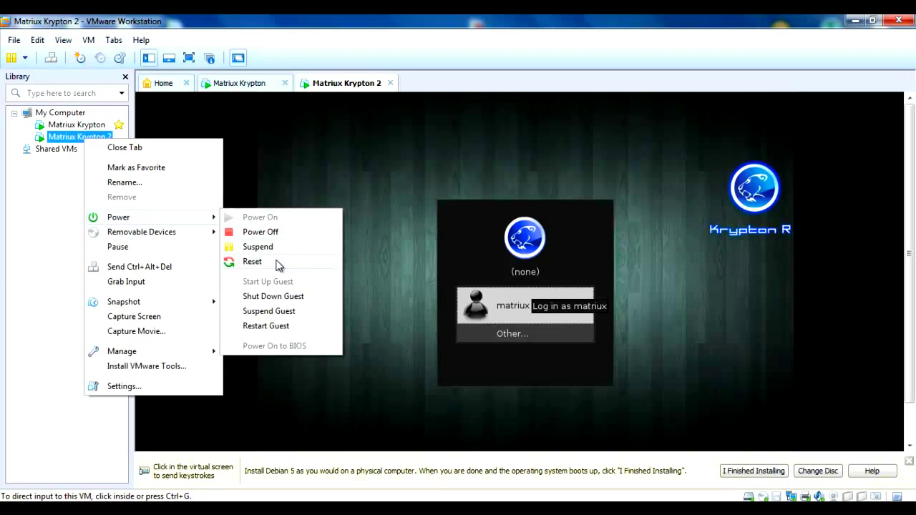
{"action": "left_click", "coordinate": [284, 264]}
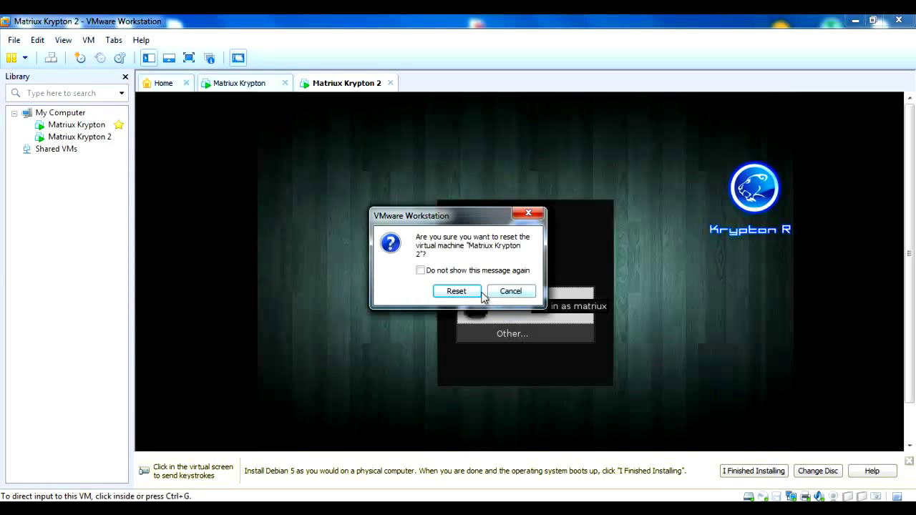
{"action": "left_click", "coordinate": [461, 292]}
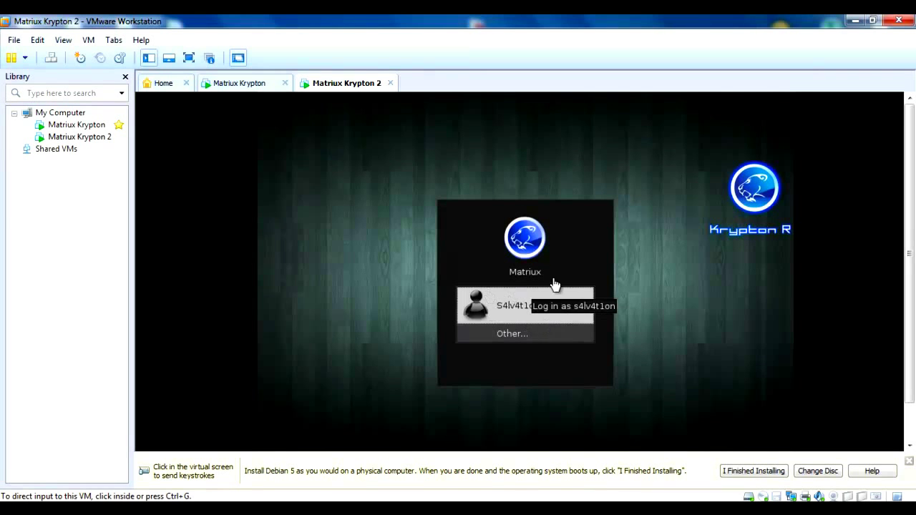
Log in to the installed Matriux desktop with the personal account and its password
{"action": "left_click", "coordinate": [525, 292]}
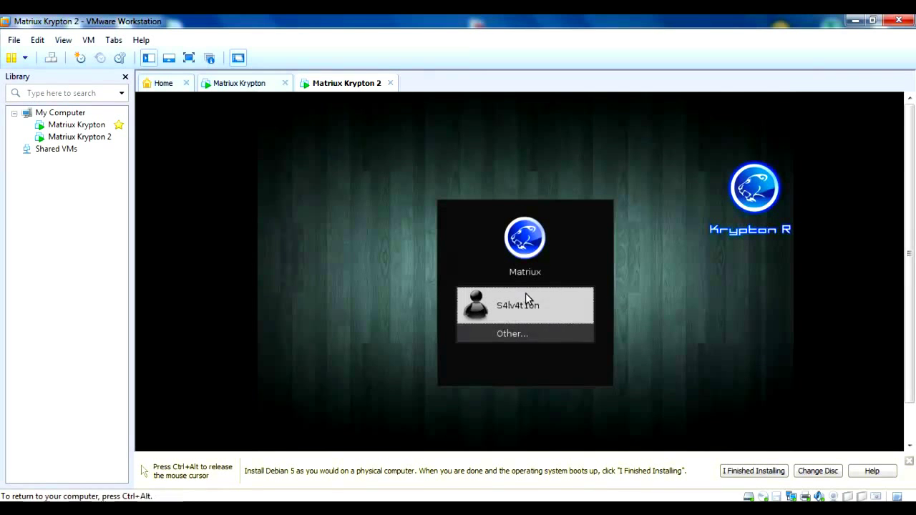
{"action": "left_click", "coordinate": [503, 299]}
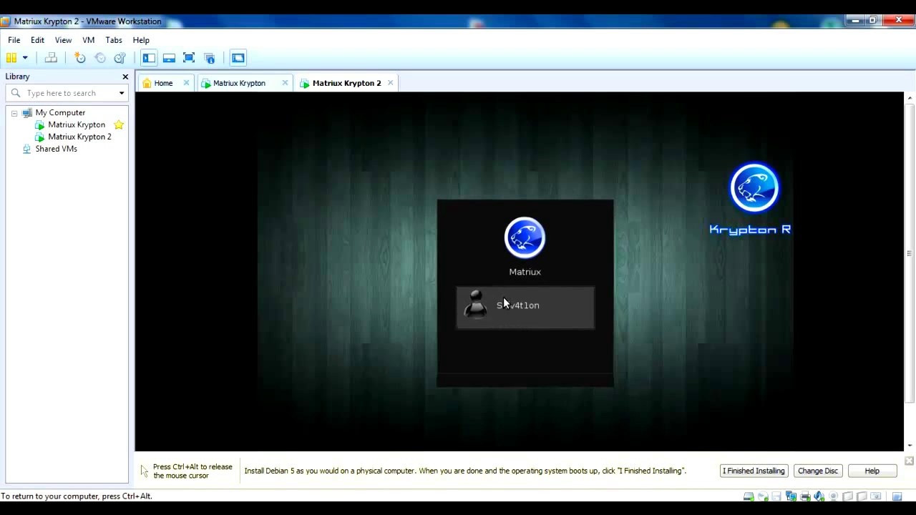
{"action": "type", "text": "••••"}
{"action": "key", "text": "Return"}
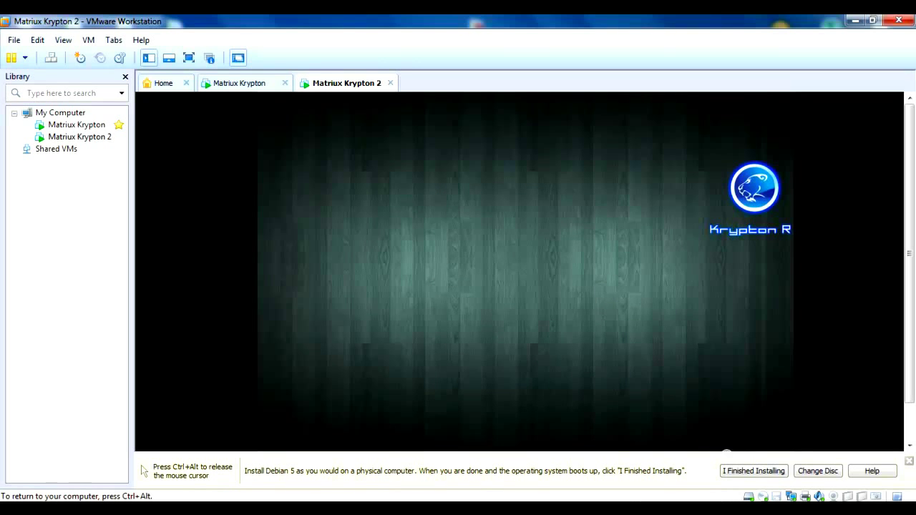
{"action": "key", "text": "ctrl+alt"}
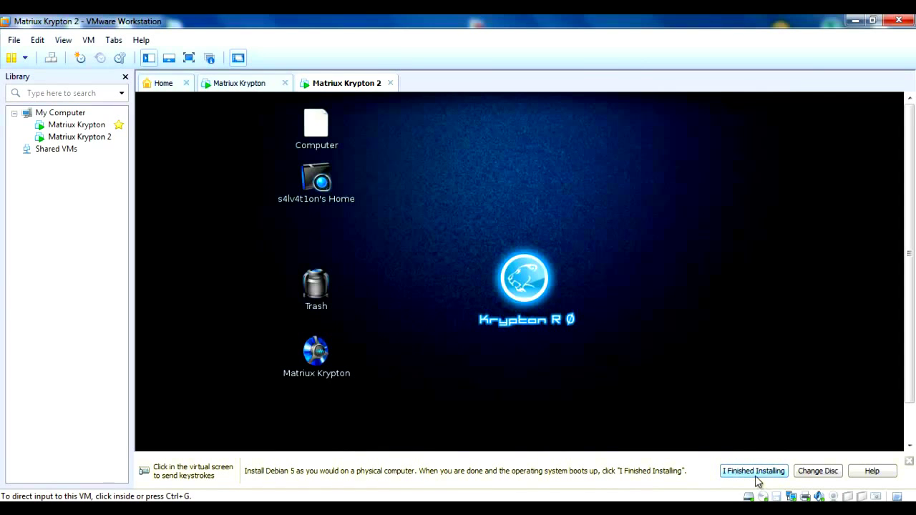
Dismiss the finished-installing reminder and move the Matriux Krypton desktop icon above Trash
{"action": "left_click", "coordinate": [751, 470]}
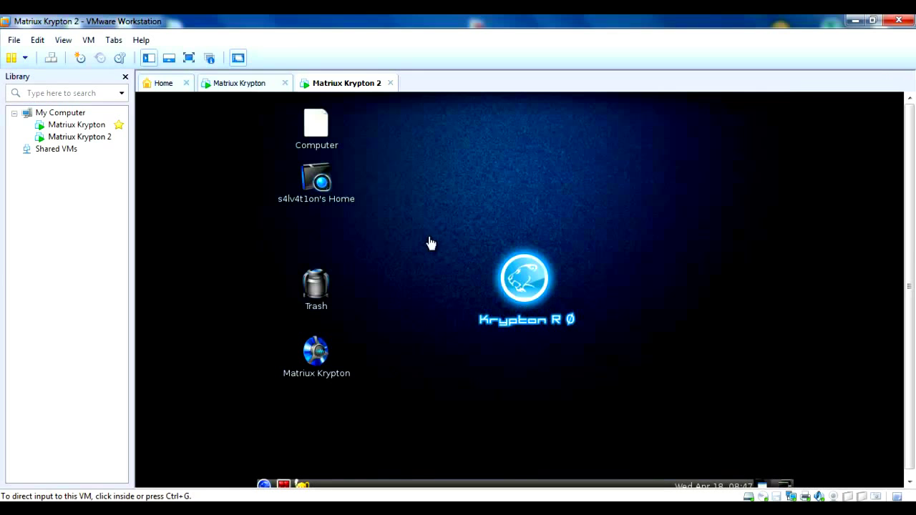
{"action": "left_click", "coordinate": [317, 358]}
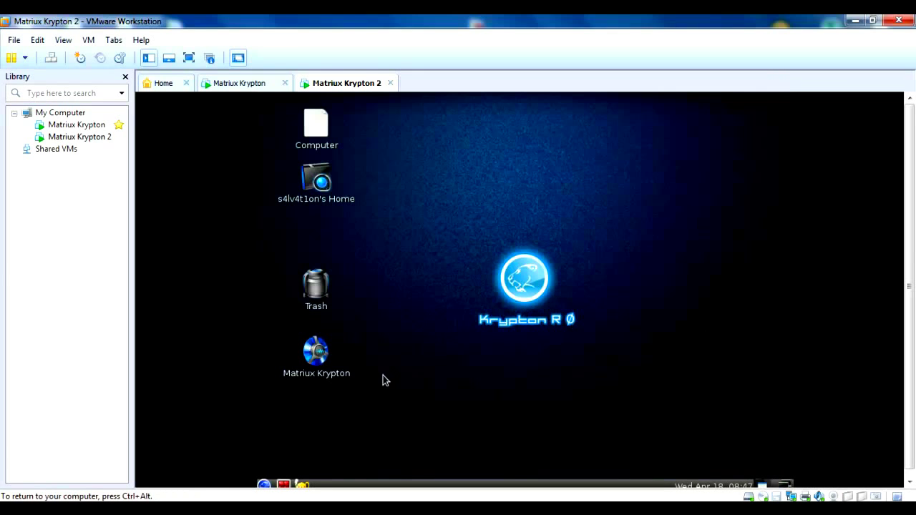
{"action": "left_click_drag", "start_coordinate": [304, 374], "coordinate": [316, 236]}
{"action": "left_click", "coordinate": [263, 484]}
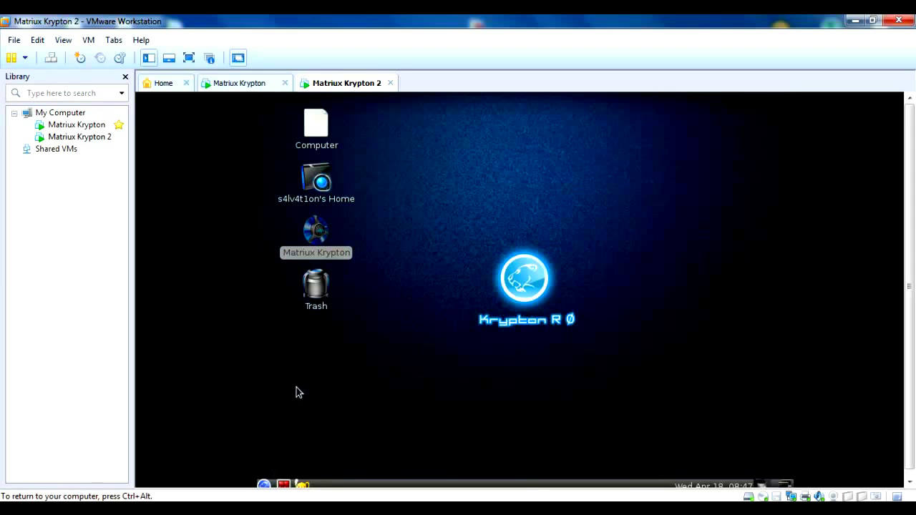
Close the guest's Applications menu and the Wicd Network Manager window
{"action": "left_click", "coordinate": [263, 484]}
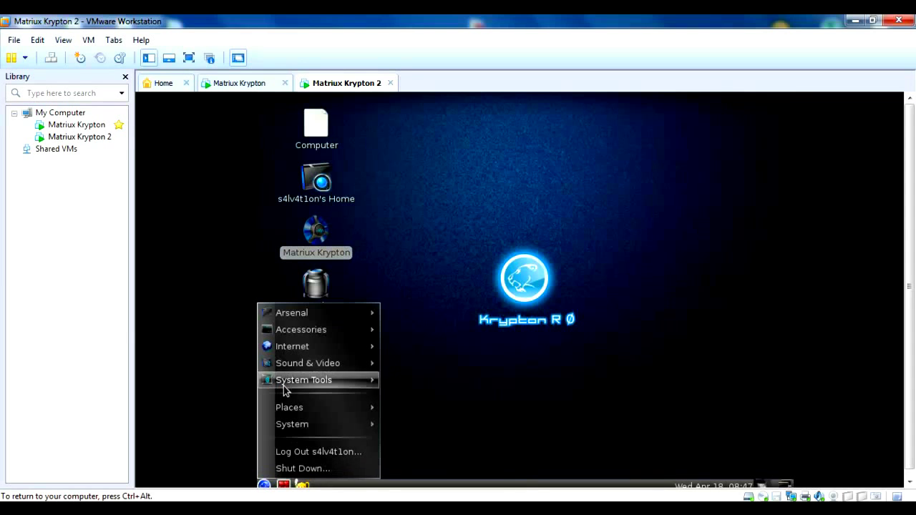
{"action": "mouse_move", "coordinate": [289, 315]}
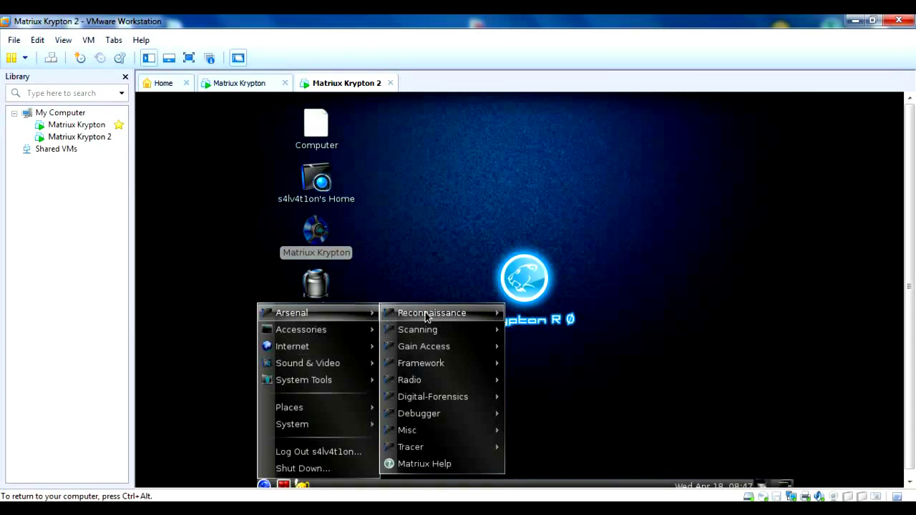
{"action": "mouse_move", "coordinate": [432, 312]}
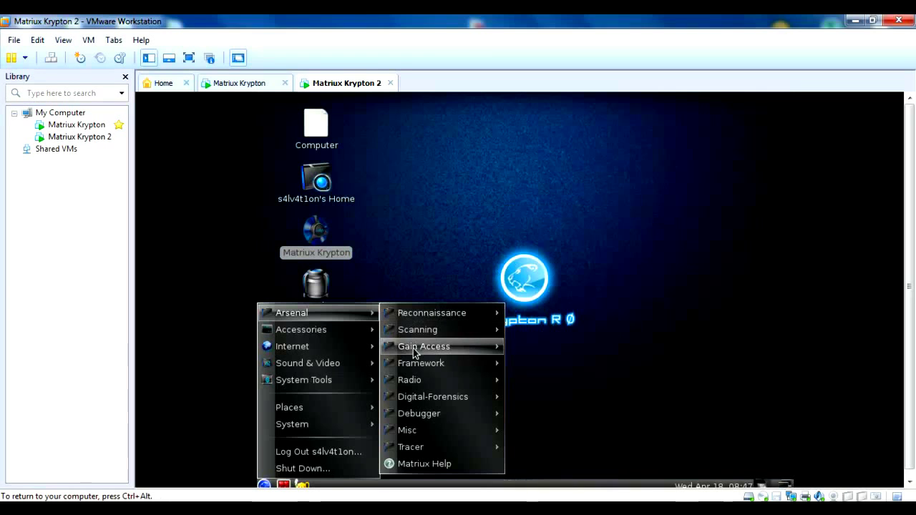
{"action": "mouse_move", "coordinate": [484, 432]}
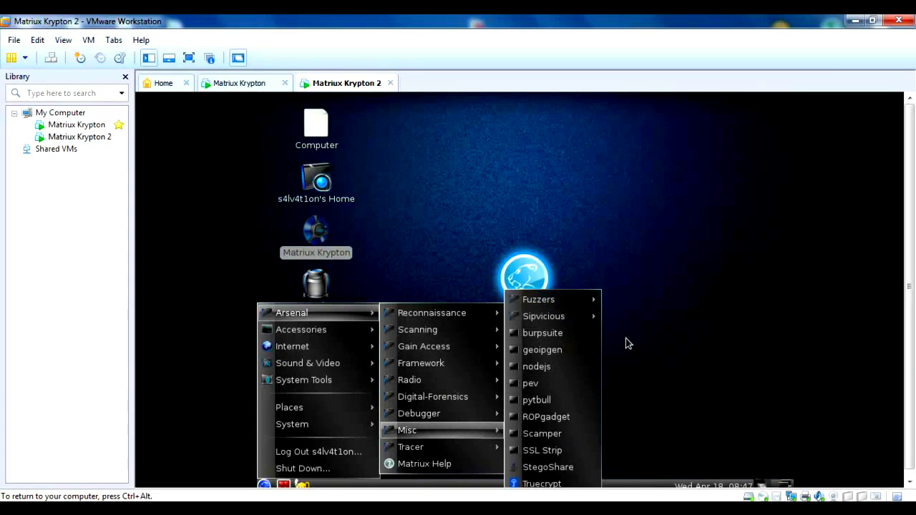
{"action": "left_click", "coordinate": [661, 328]}
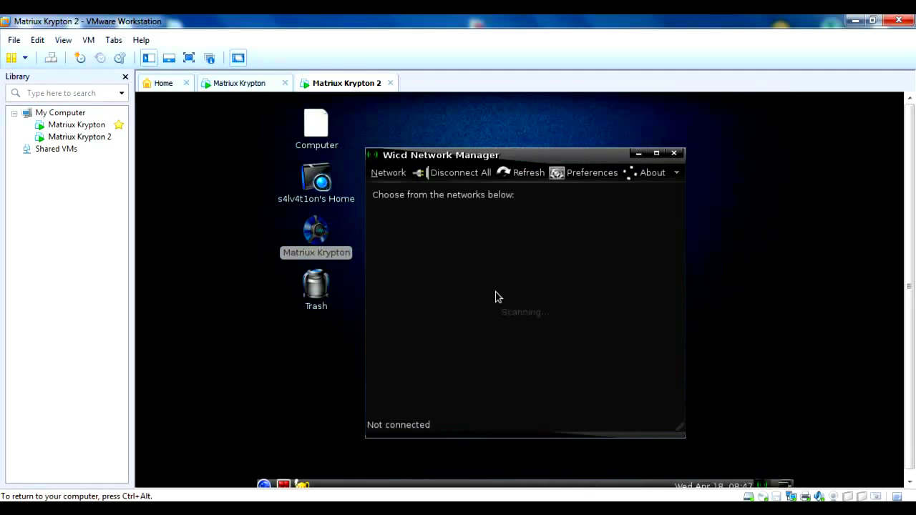
{"action": "left_click", "coordinate": [673, 154]}
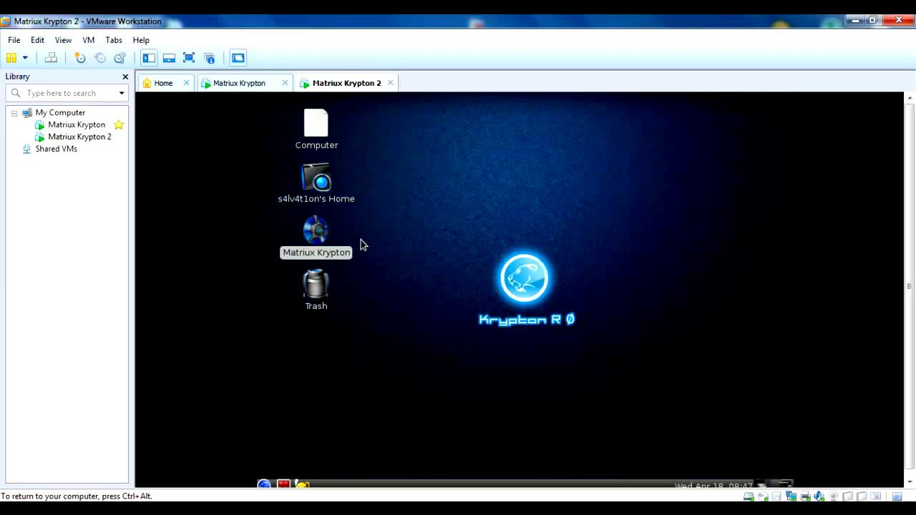
Mount the VMware Tools CD and open its VMwareTools-8.8.2-590212.tar.gz archive
{"action": "left_click", "coordinate": [90, 42]}
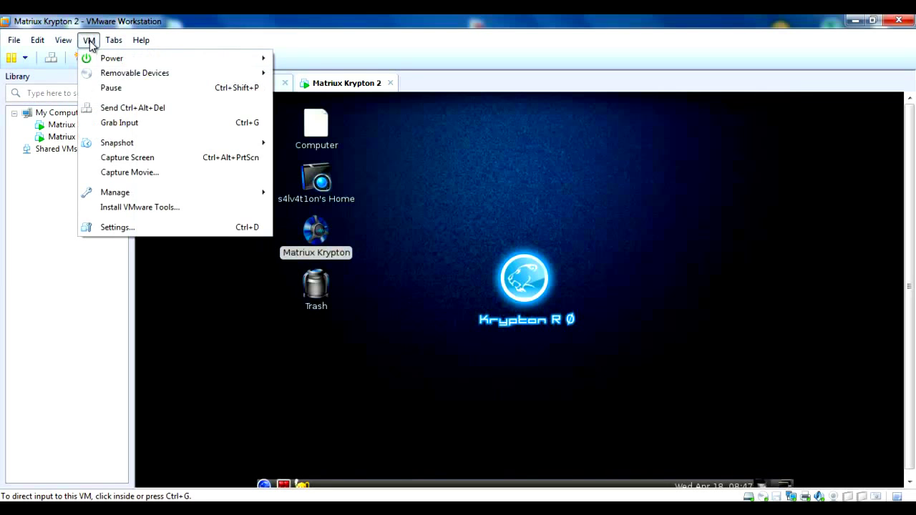
{"action": "left_click", "coordinate": [118, 208]}
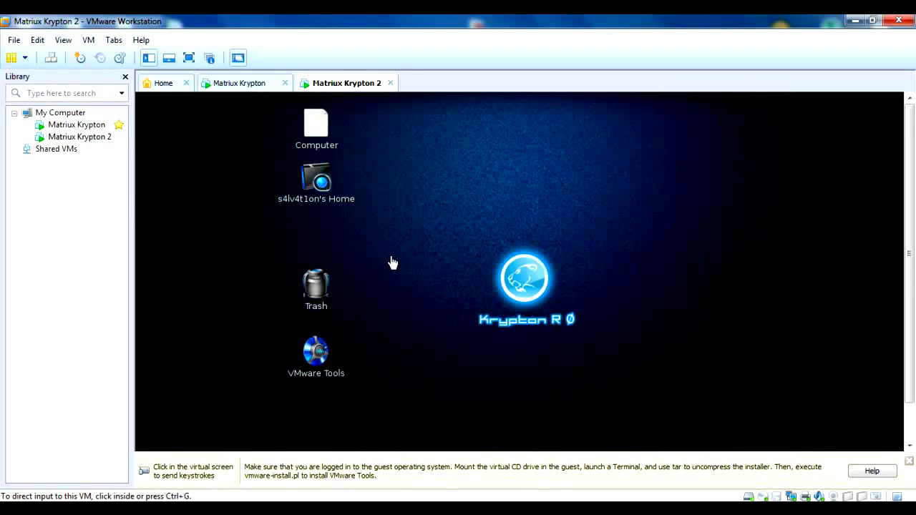
{"action": "double_click", "coordinate": [323, 360]}
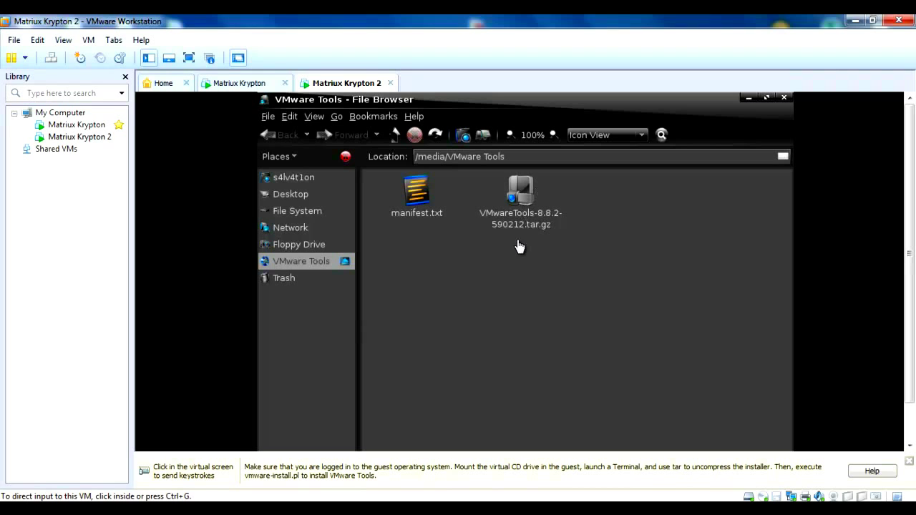
{"action": "left_click", "coordinate": [442, 253]}
{"action": "double_click", "coordinate": [521, 190]}
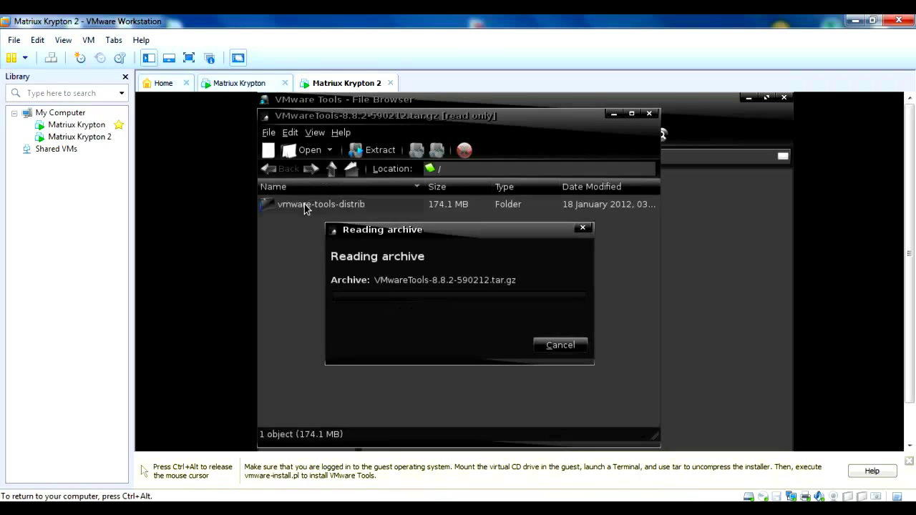
Extract vmware-tools-distrib into the home folder and close the archive window
{"action": "left_click", "coordinate": [317, 206]}
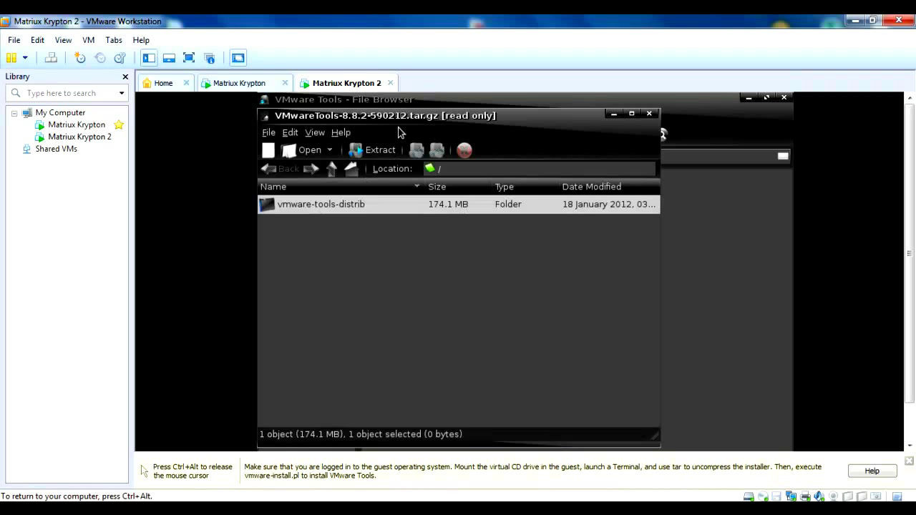
{"action": "left_click", "coordinate": [378, 150]}
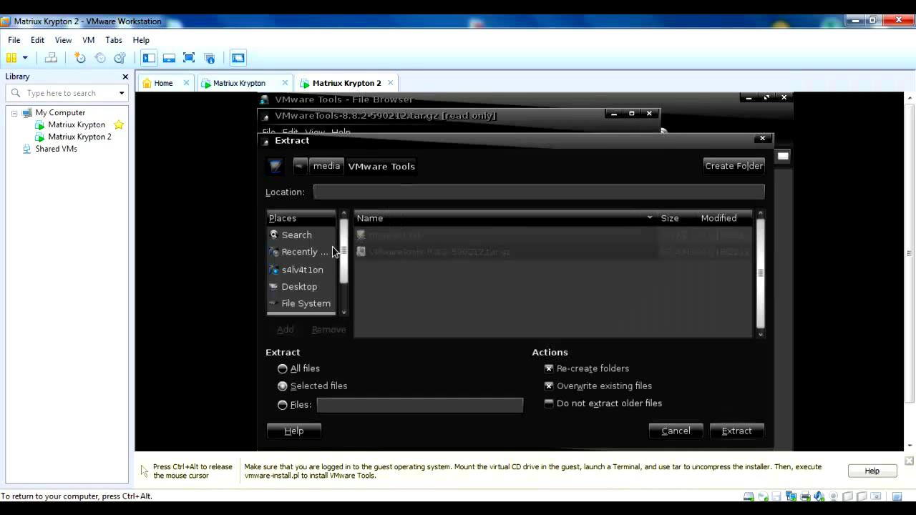
{"action": "left_click", "coordinate": [303, 269]}
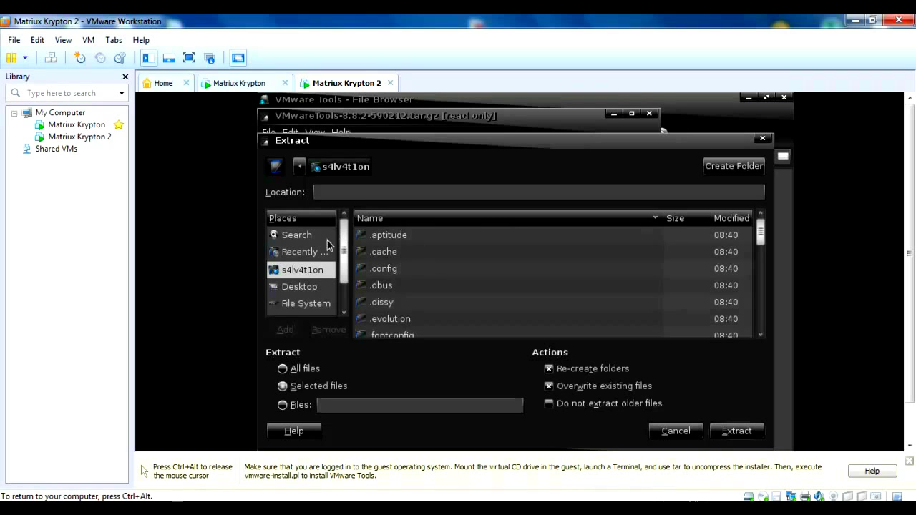
{"action": "left_click", "coordinate": [726, 433]}
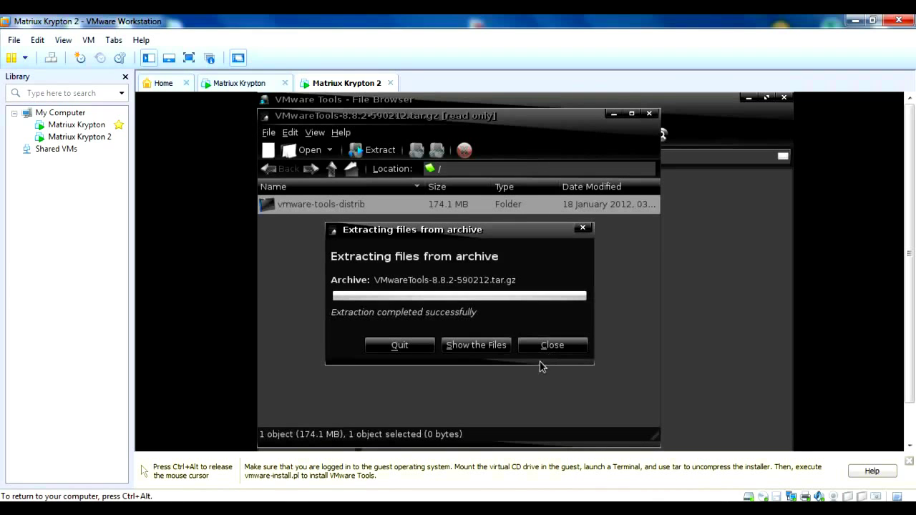
{"action": "left_click", "coordinate": [558, 351]}
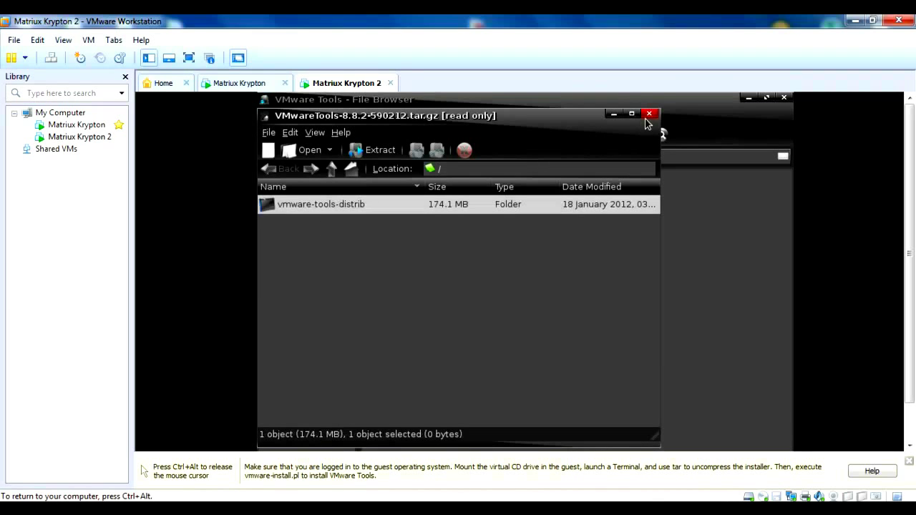
{"action": "left_click", "coordinate": [649, 114]}
Close the file browser, put the VM in full screen, and launch a Root Terminal
{"action": "left_click", "coordinate": [783, 97]}
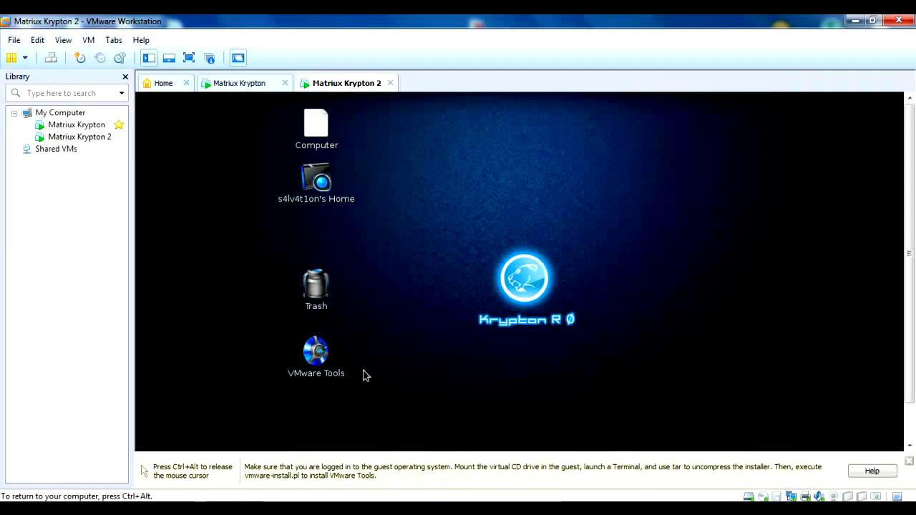
{"action": "key", "text": "ctrl+alt+Return"}
{"action": "left_click", "coordinate": [195, 463]}
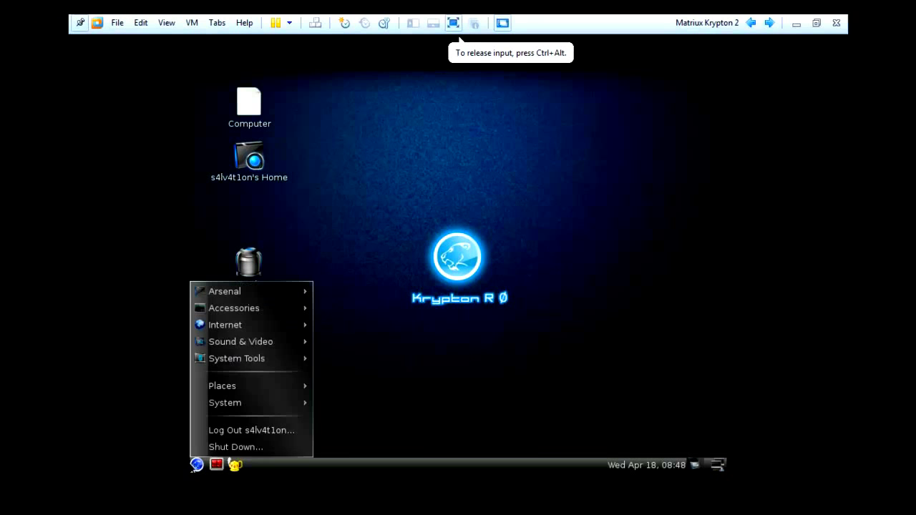
{"action": "mouse_move", "coordinate": [243, 307]}
{"action": "left_click", "coordinate": [340, 324]}
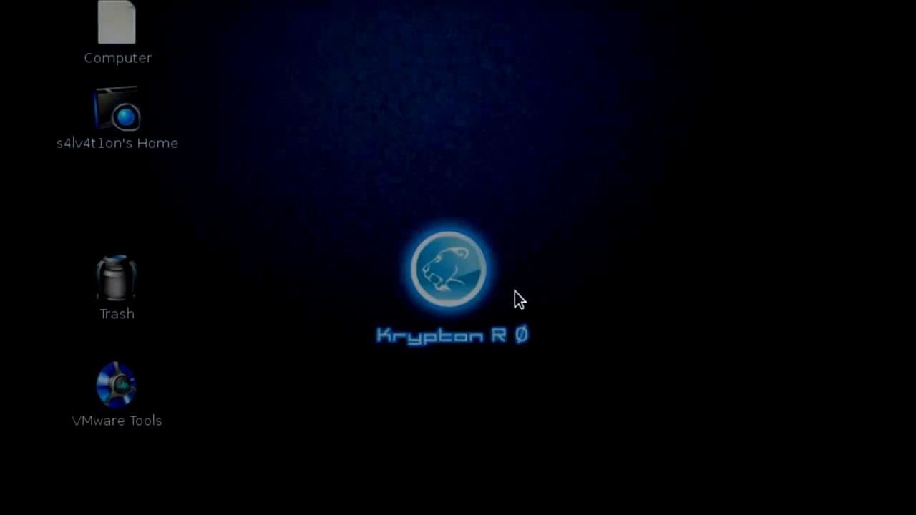
Run ./vmware-install.pl from the vmware-tools-distrib folder in the user's home directory
{"action": "type", "text": "cd"}
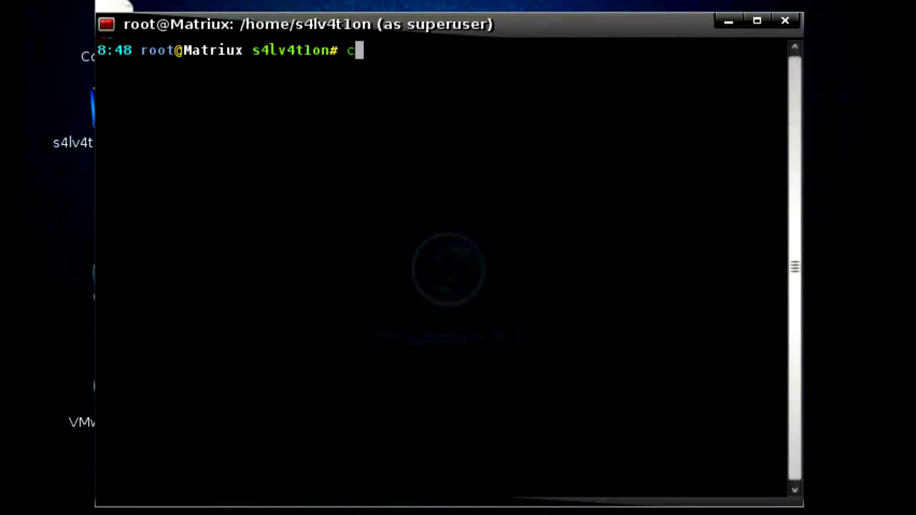
{"action": "type", "text": " /home/"}
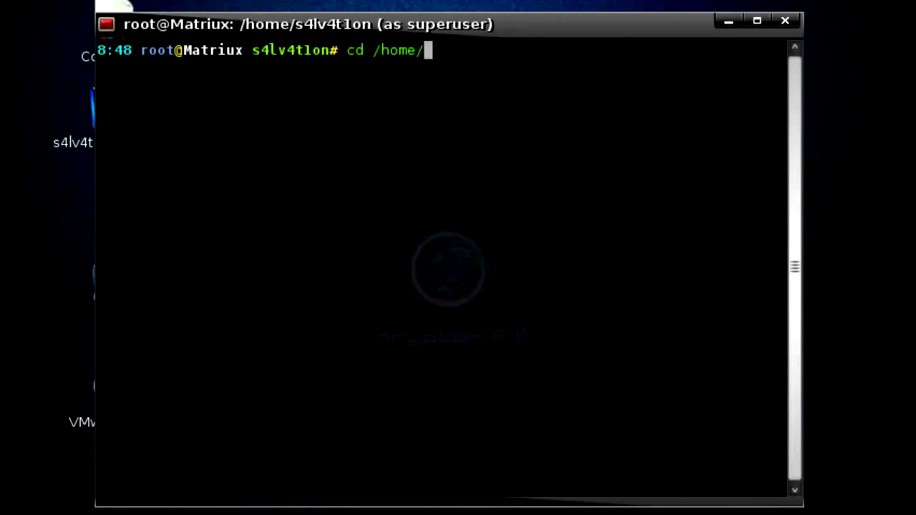
{"action": "type", "text": "s4lv4t1on"}
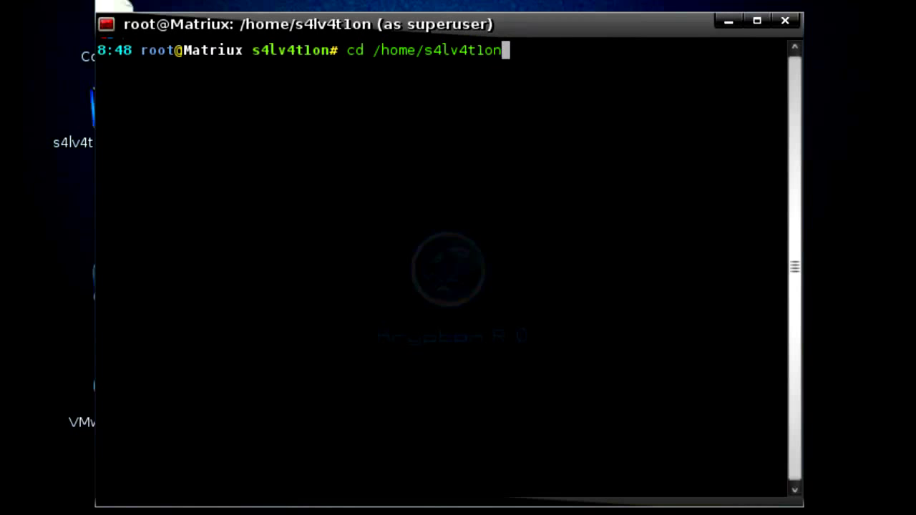
{"action": "type", "text": "/vmware-t"}
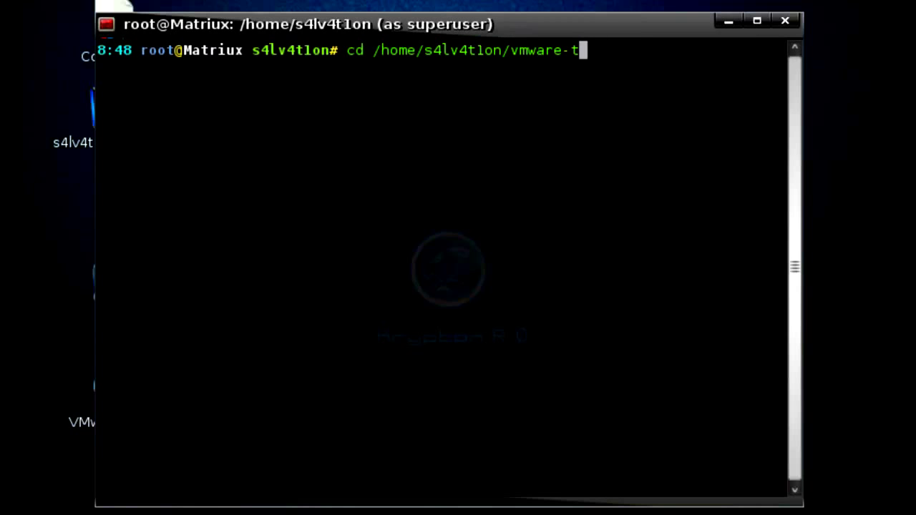
{"action": "type", "text": "ools-distrib"}
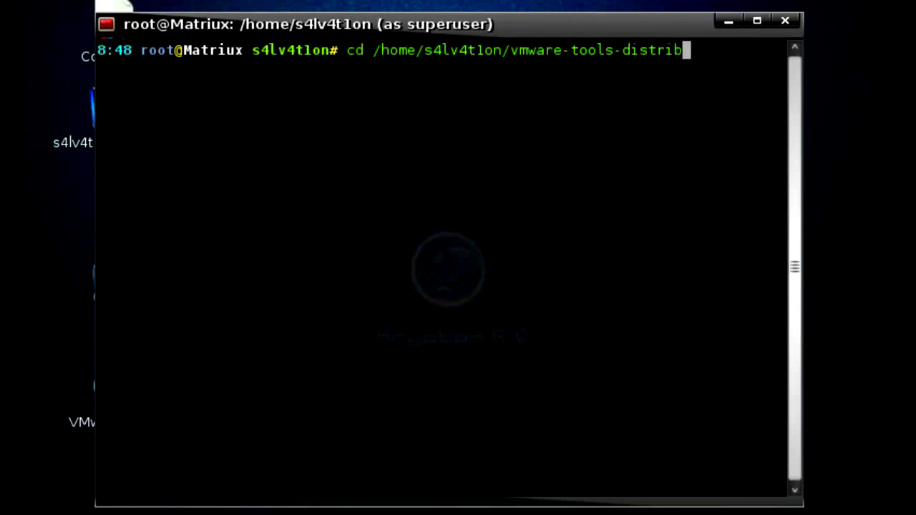
{"action": "key", "text": "Return"}
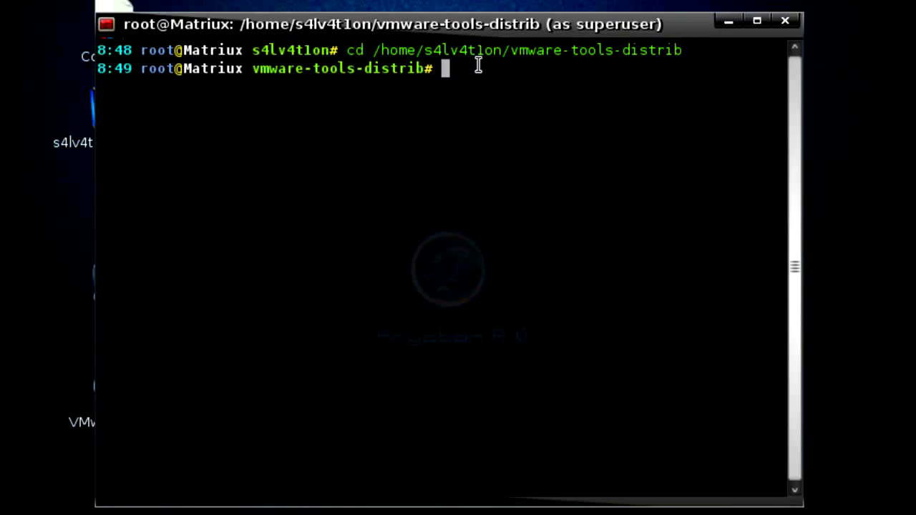
{"action": "type", "text": "./vmwa"}
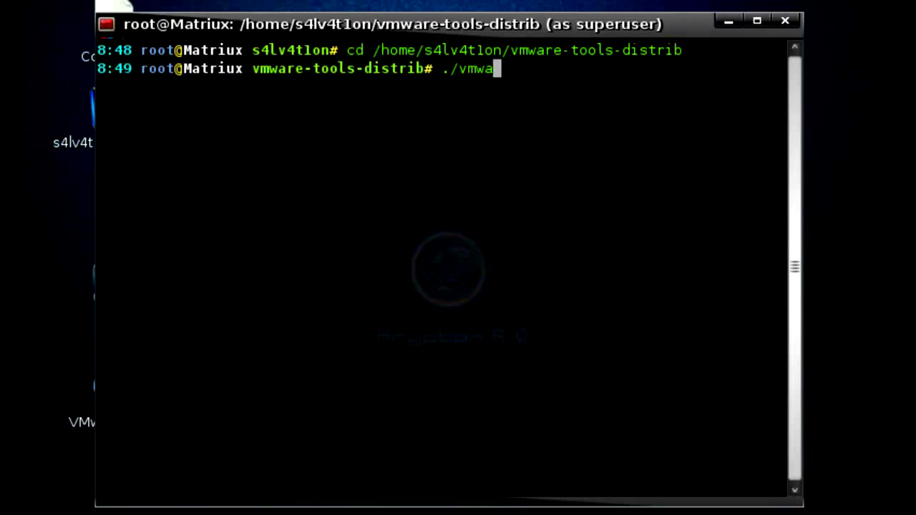
{"action": "type", "text": "re-install"}
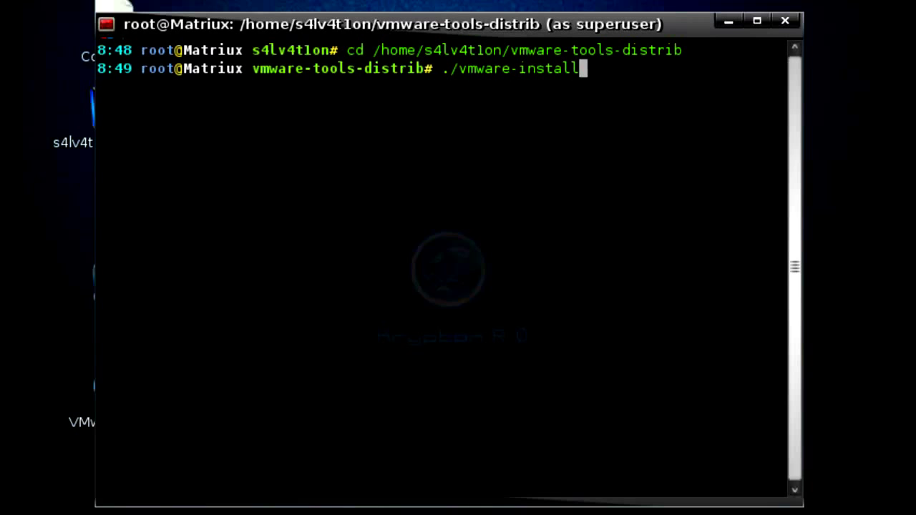
{"action": "type", "text": ".pl"}
{"action": "key", "text": "Return"}
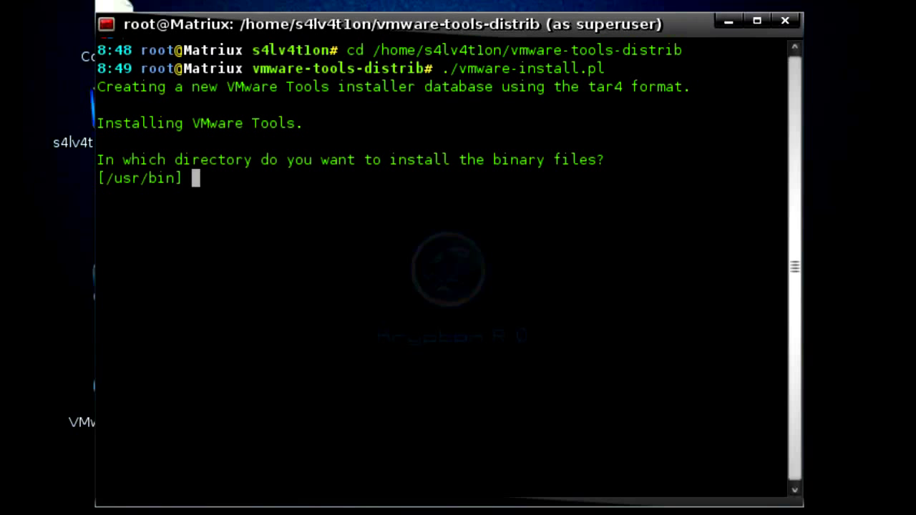
Accept the installer defaults until finished, then copy the '/etc/init.d/networking stop' command
{"action": "key", "text": "Return"}
{"action": "key", "text": "Return"}
{"action": "key", "text": "Return"}
{"action": "key", "text": "Return"}
{"action": "key", "text": "Return"}
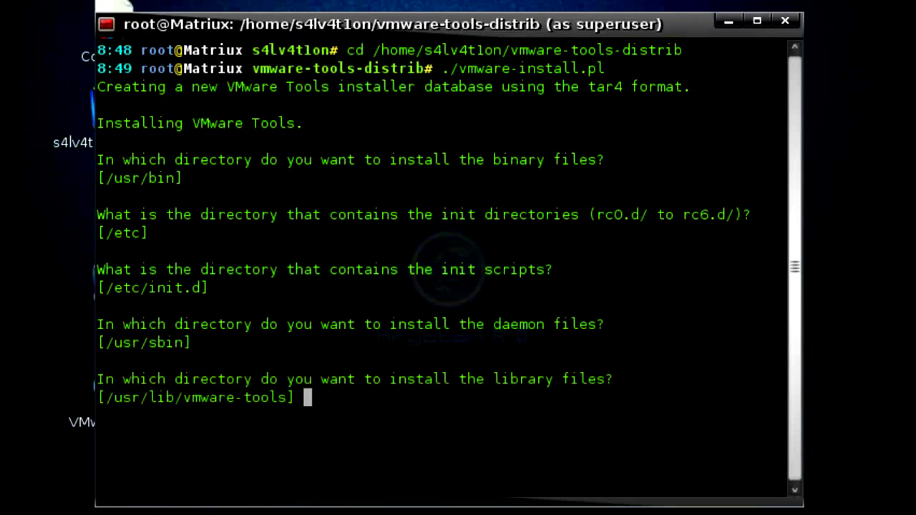
{"action": "key", "text": "Return"}
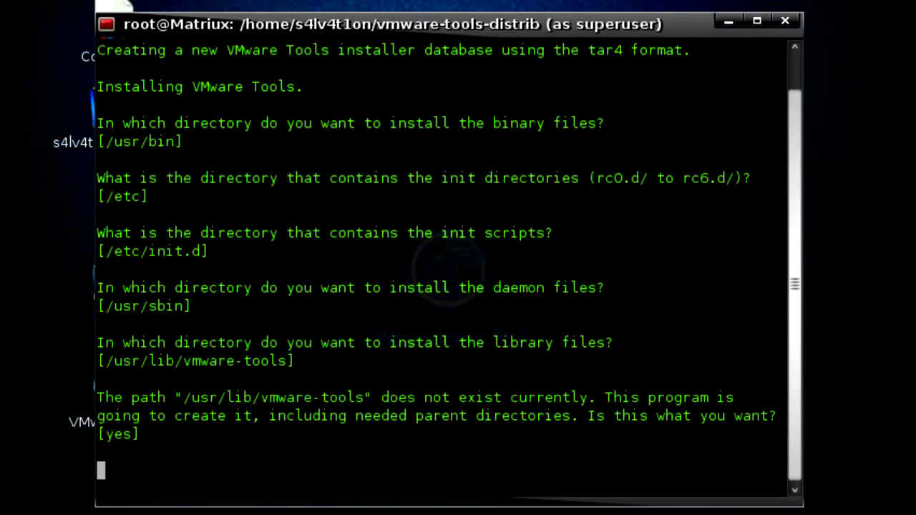
{"action": "key", "text": "Return"}
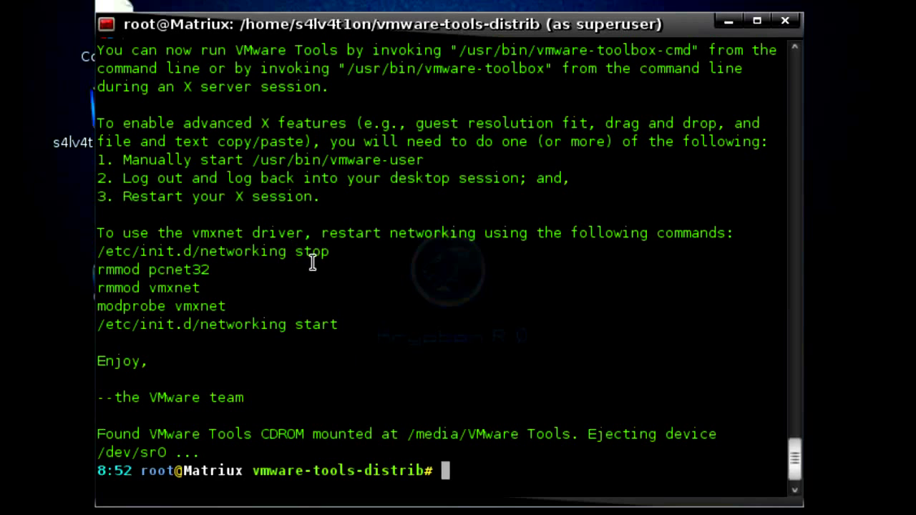
{"action": "left_click_drag", "start_coordinate": [330, 253], "coordinate": [70, 257]}
{"action": "key", "text": "ctrl+c"}
{"action": "key", "text": "Return"}
{"action": "type", "text": "c"}
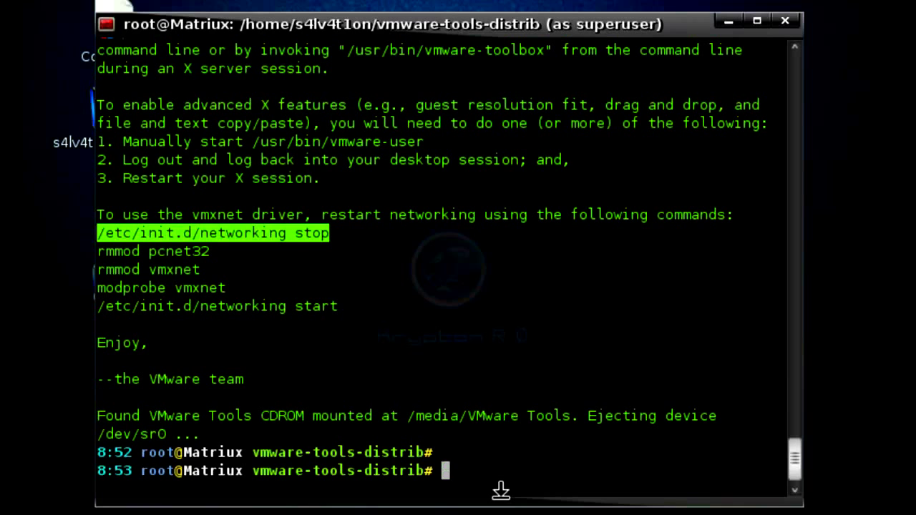
Run the suggested networking stop, rmmod pcnet32 and rmmod vmxnet commands
{"action": "middle_click", "coordinate": [500, 490]}
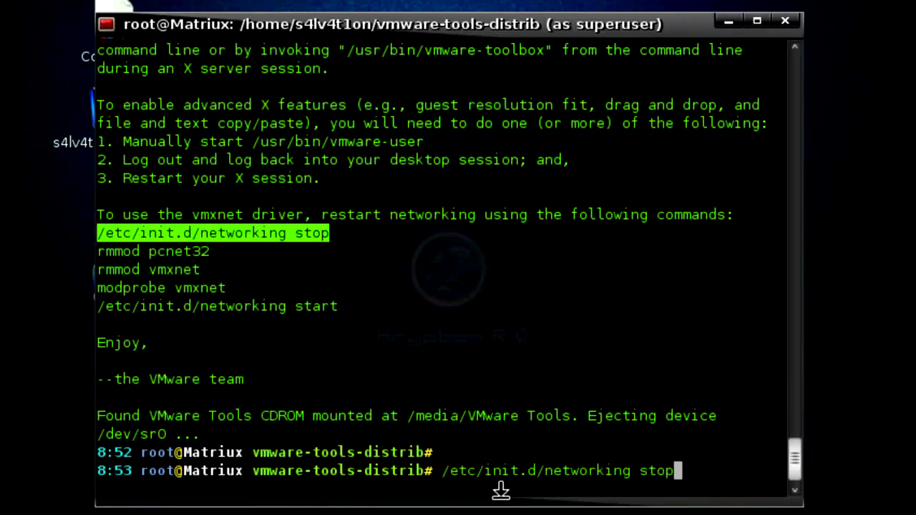
{"action": "key", "text": "Return"}
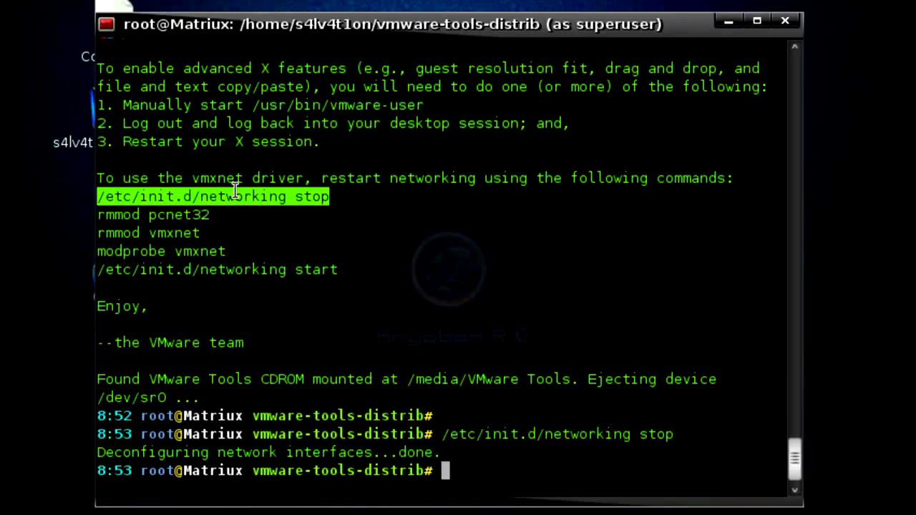
{"action": "left_click_drag", "start_coordinate": [210, 215], "coordinate": [79, 210]}
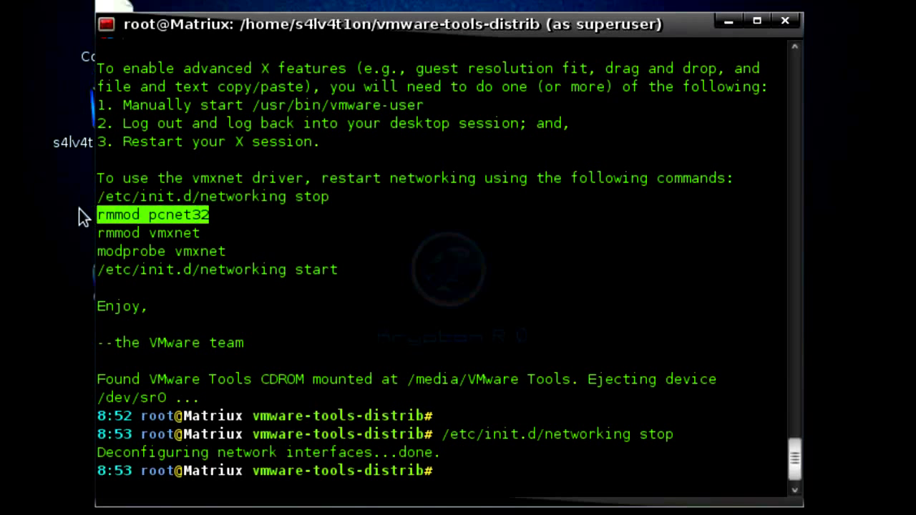
{"action": "type", "text": "rmmod pcnet32"}
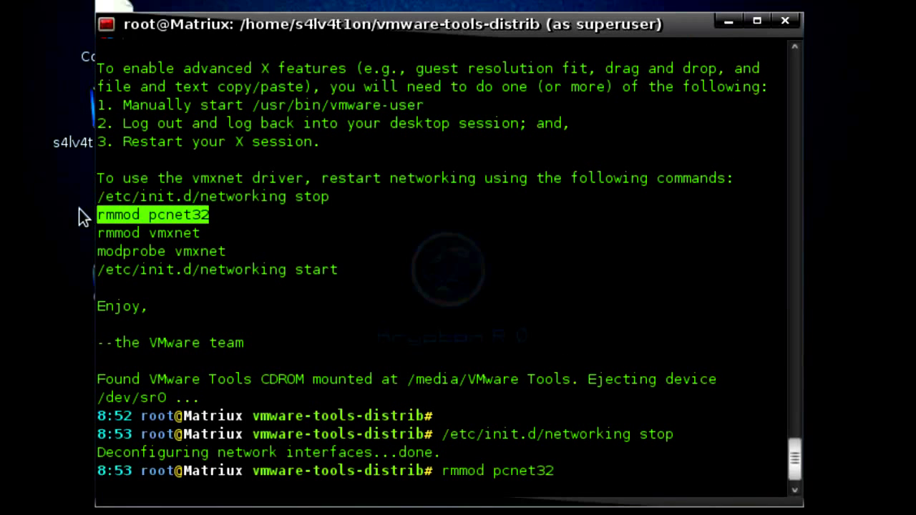
{"action": "key", "text": "Return"}
{"action": "left_click_drag", "start_coordinate": [207, 213], "coordinate": [82, 216]}
{"action": "key", "text": "ctrl+c"}
{"action": "left_click", "coordinate": [184, 216]}
{"action": "key", "text": "shift+Insert"}
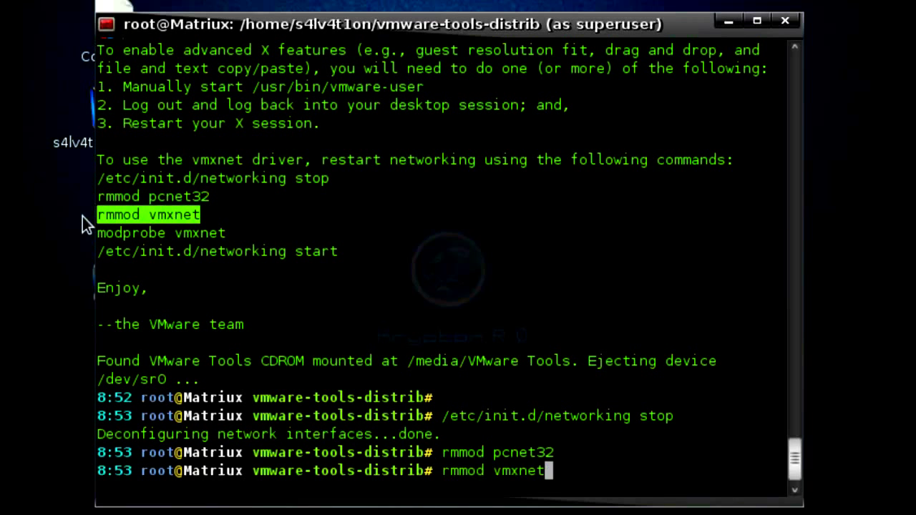
{"action": "key", "text": "Return"}
Load the driver with modprobe vmxnet and run networking start
{"action": "left_click_drag", "start_coordinate": [226, 215], "coordinate": [81, 216]}
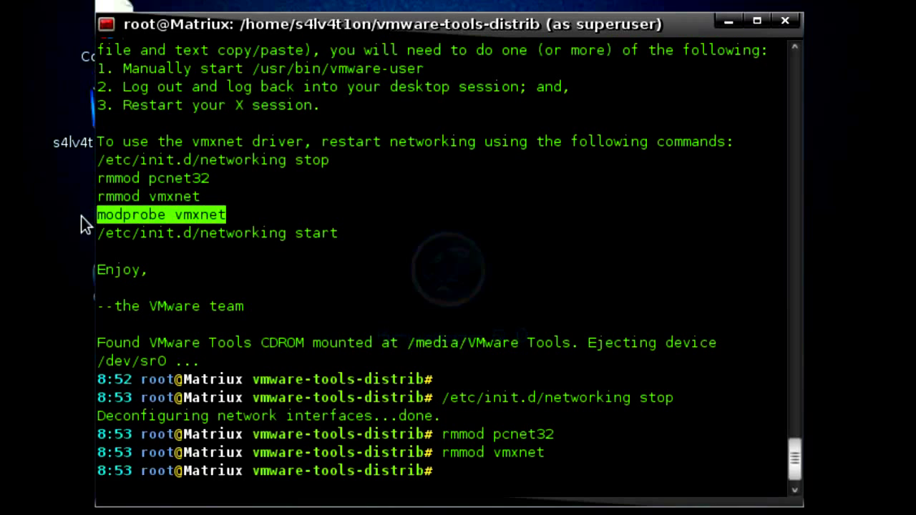
{"action": "type", "text": "modprobe vmxnet"}
{"action": "key", "text": "Return"}
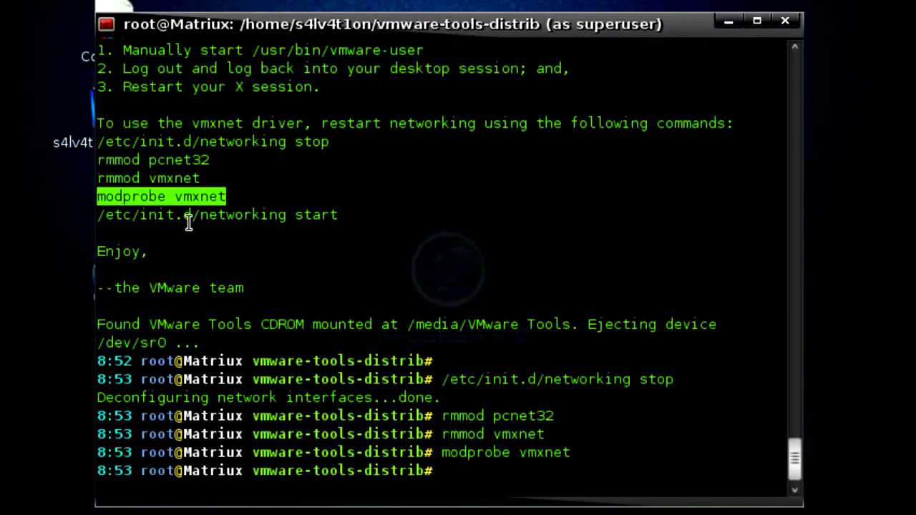
{"action": "left_click_drag", "start_coordinate": [337, 214], "coordinate": [75, 221]}
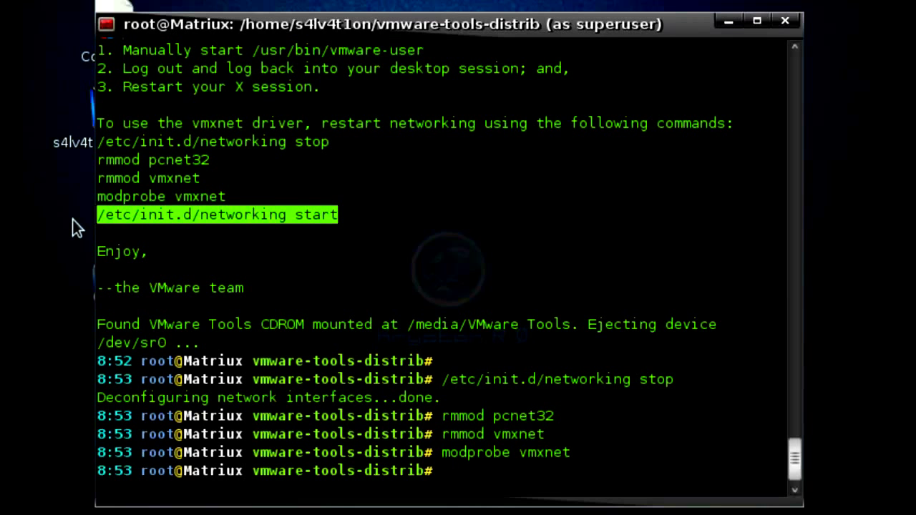
{"action": "type", "text": "/etc/init.d/networking start"}
{"action": "key", "text": "Return"}
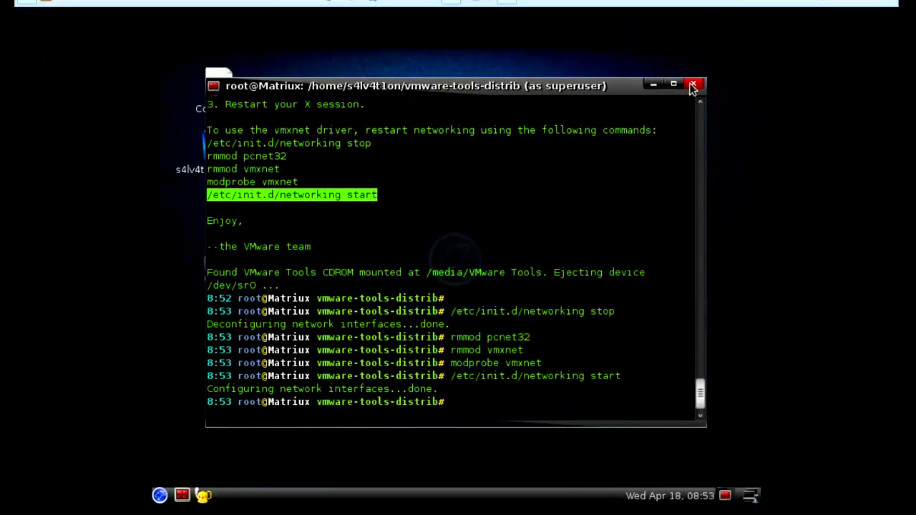
Close the terminal, enable 'Always show wired interface' in Wicd, and connect the Wired Network
{"action": "left_click", "coordinate": [693, 86]}
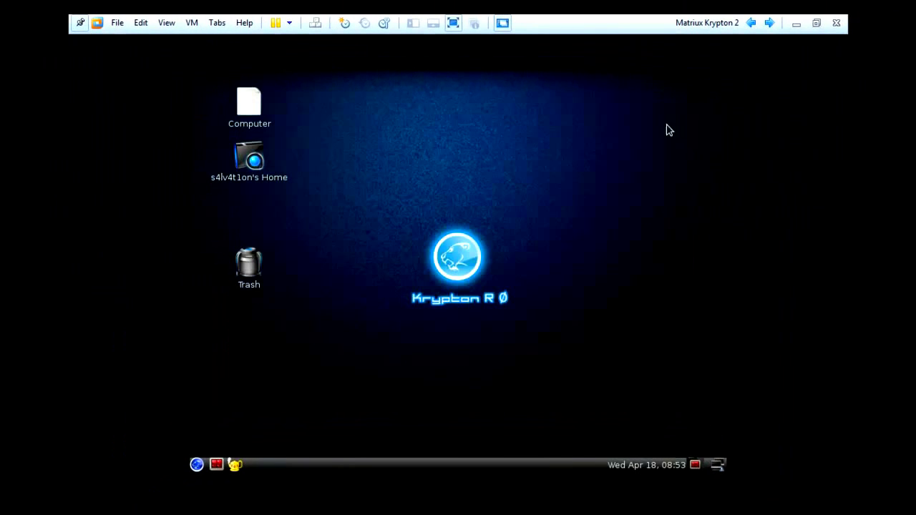
{"action": "left_click", "coordinate": [719, 467]}
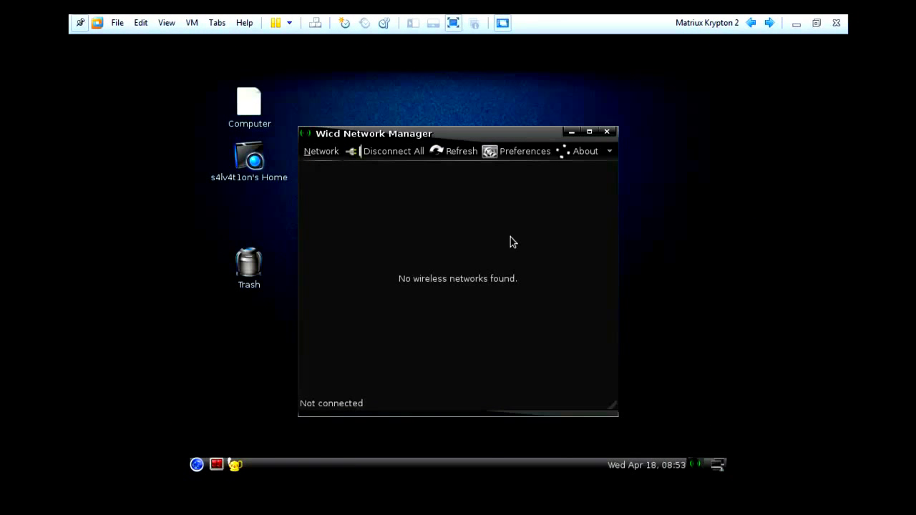
{"action": "left_click", "coordinate": [511, 154]}
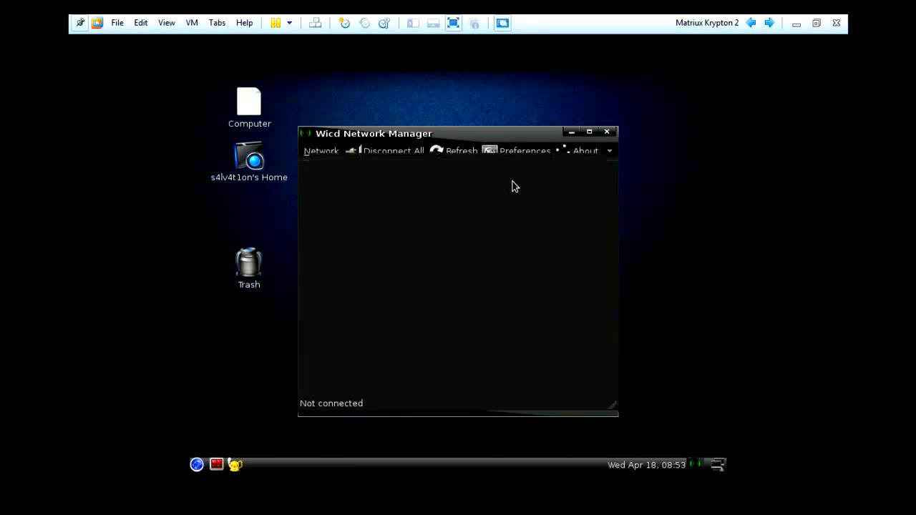
{"action": "left_click", "coordinate": [345, 243]}
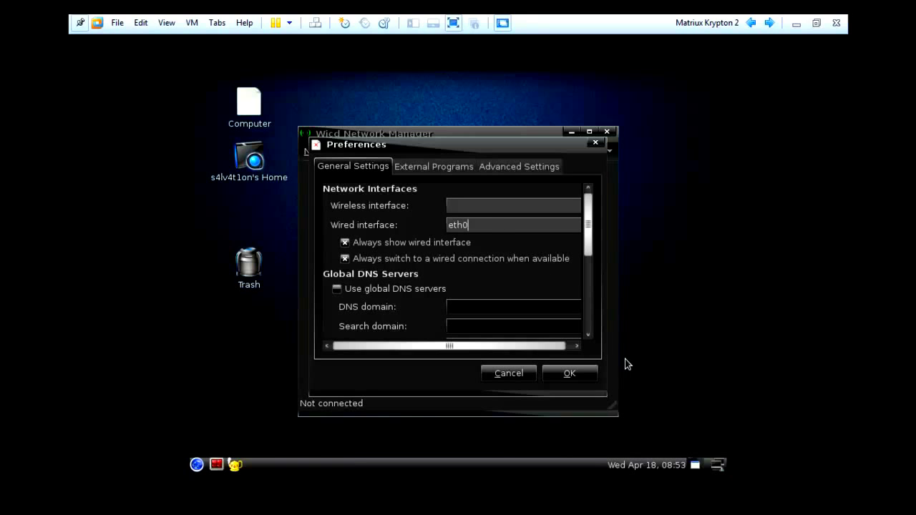
{"action": "left_click", "coordinate": [574, 379]}
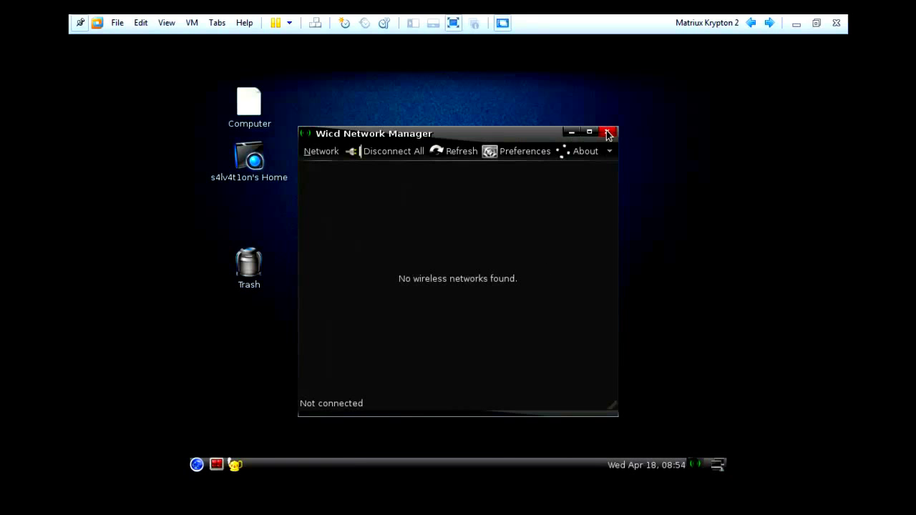
{"action": "left_click", "coordinate": [448, 154]}
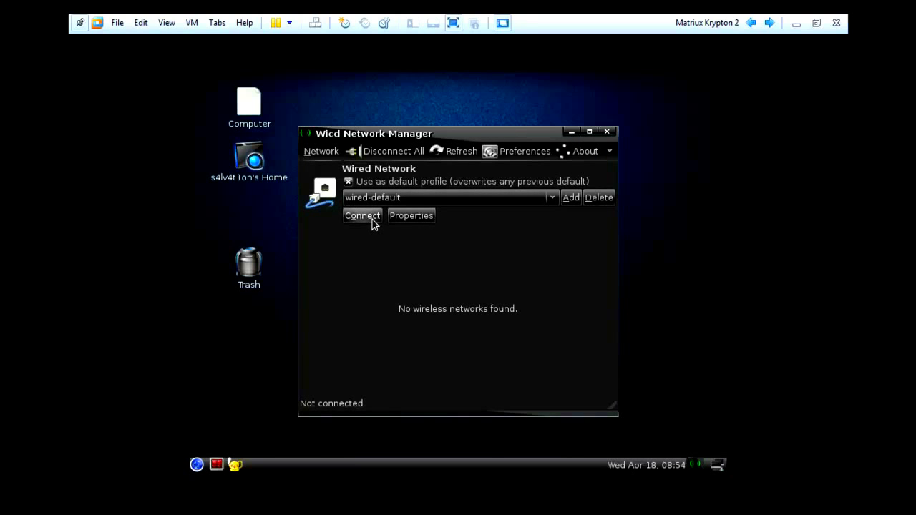
{"action": "left_click", "coordinate": [362, 216]}
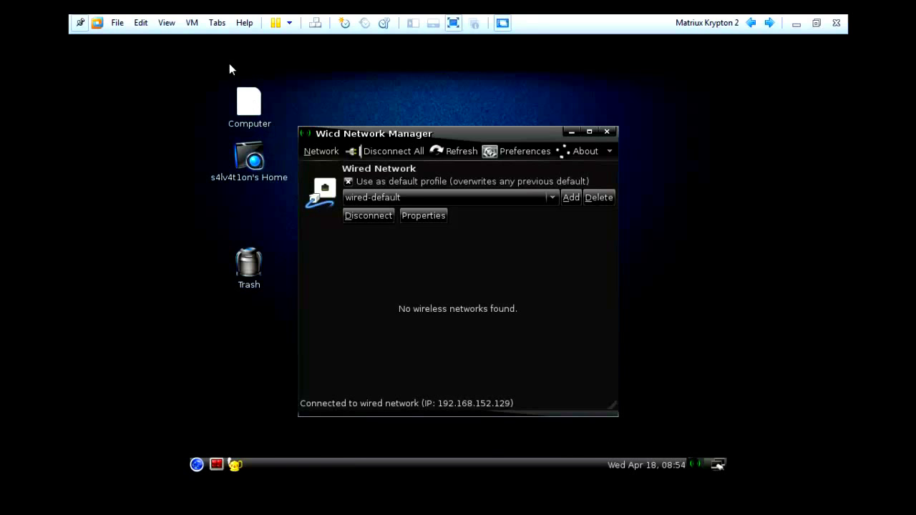
Leave full screen and confirm VMnet8 uses subnet 192.168.152.0 in the Virtual Network Editor
{"action": "left_click", "coordinate": [455, 26]}
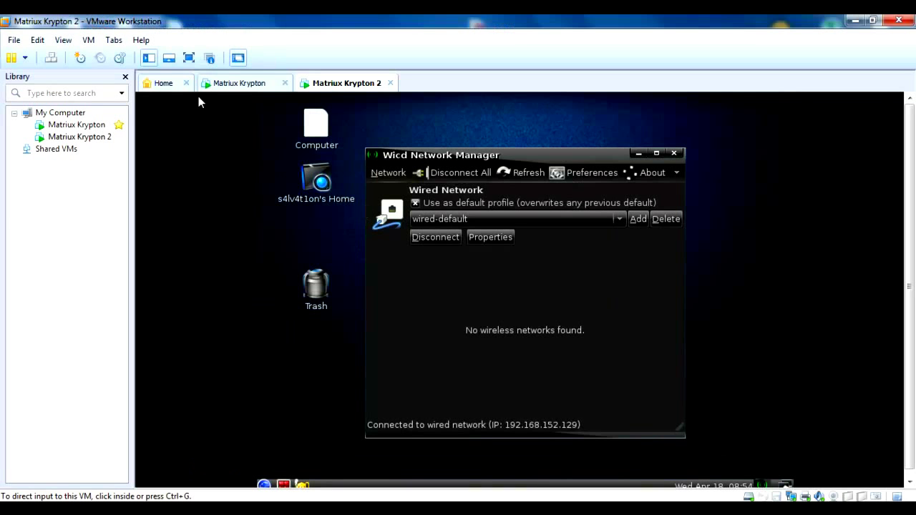
{"action": "left_click", "coordinate": [174, 84]}
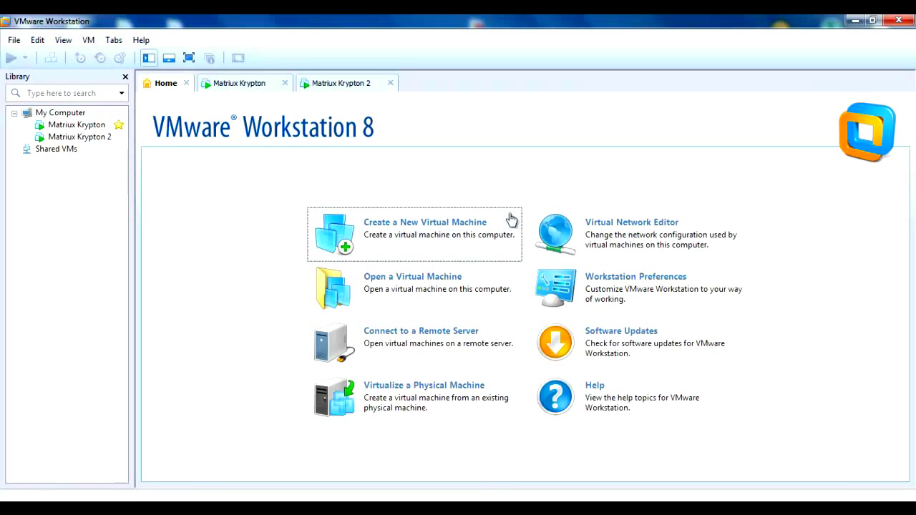
{"action": "left_click", "coordinate": [614, 226]}
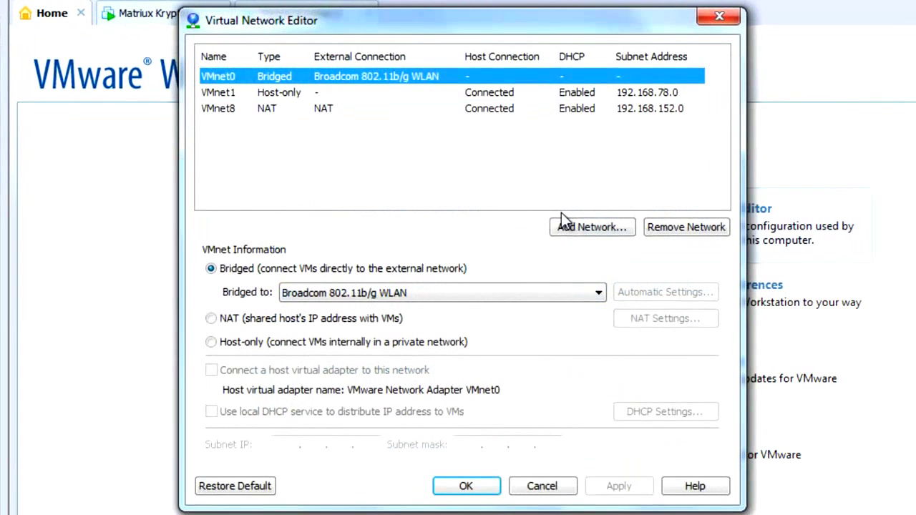
{"action": "left_click", "coordinate": [223, 114]}
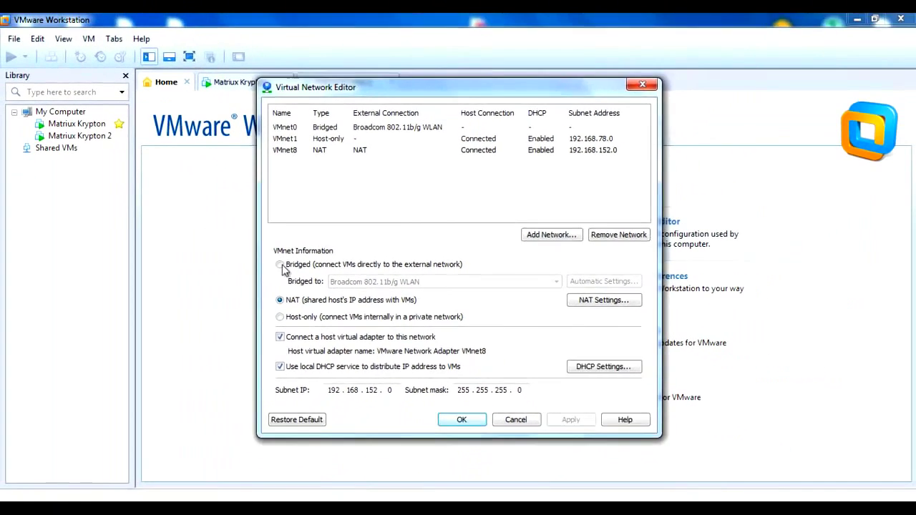
{"action": "left_click", "coordinate": [465, 486]}
{"action": "left_click", "coordinate": [262, 12]}
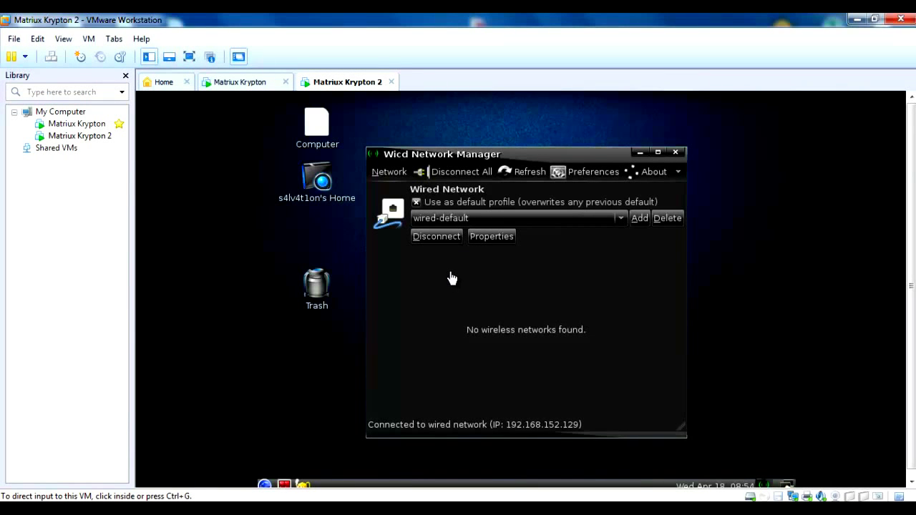
Return input to the VM and close the Wicd Network Manager window
{"action": "left_click", "coordinate": [452, 278]}
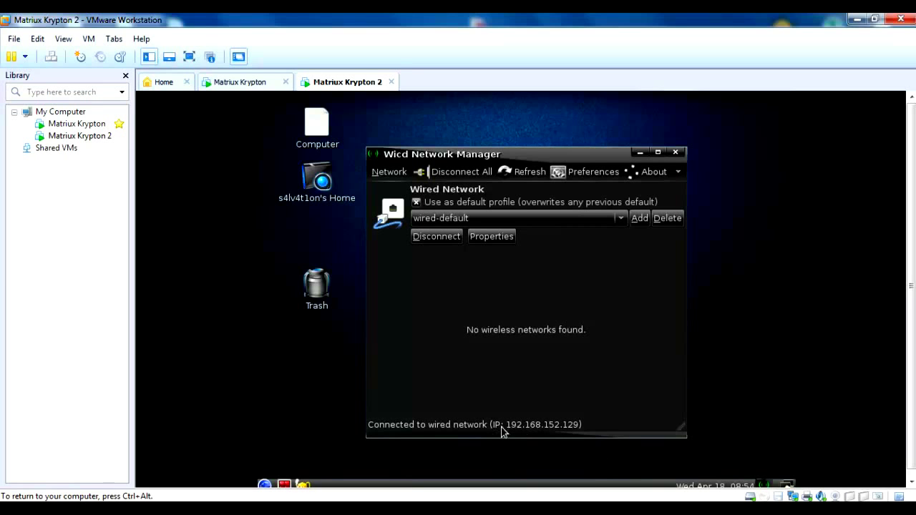
{"action": "left_click", "coordinate": [674, 153]}
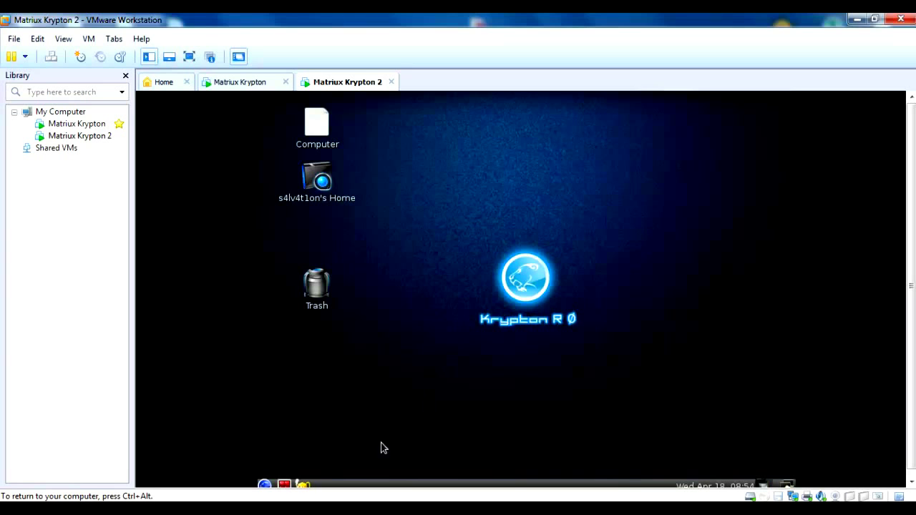